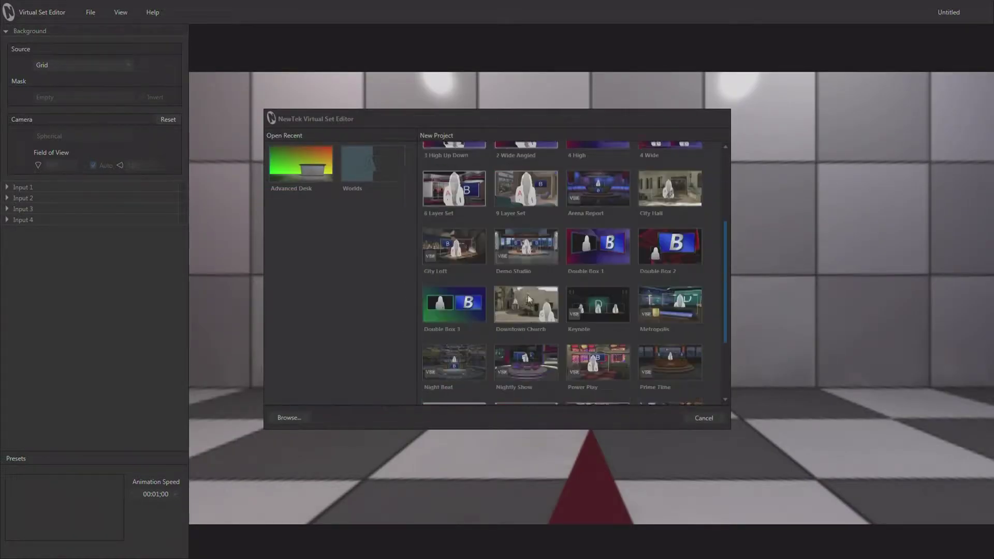
Step: Open the Prime Time set template and toggle both monitors off and back on
click(654, 337)
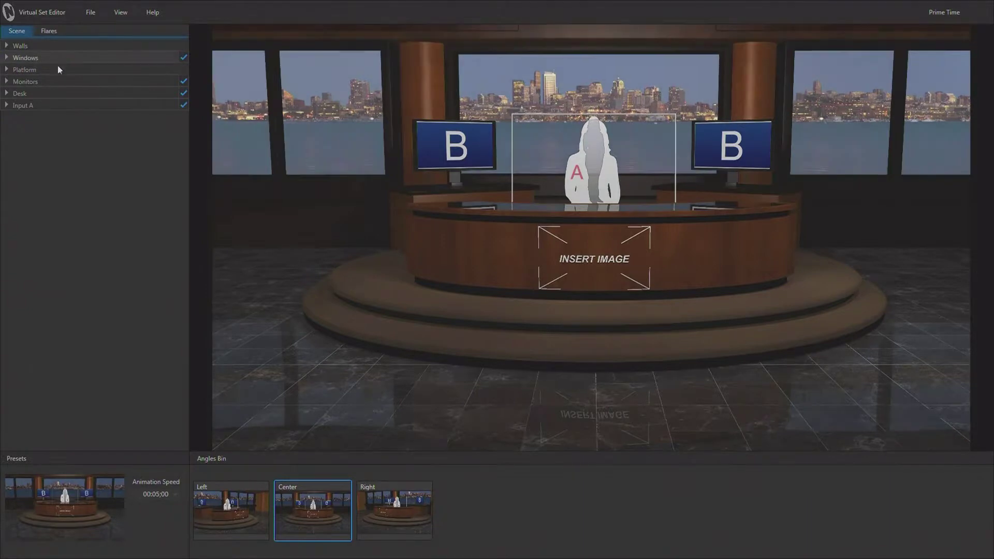
click(184, 81)
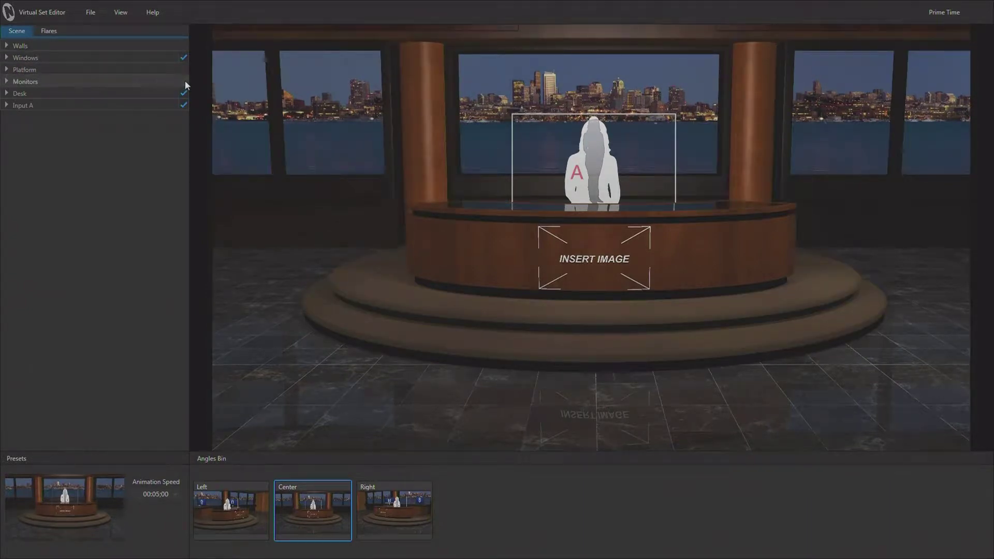
click(184, 82)
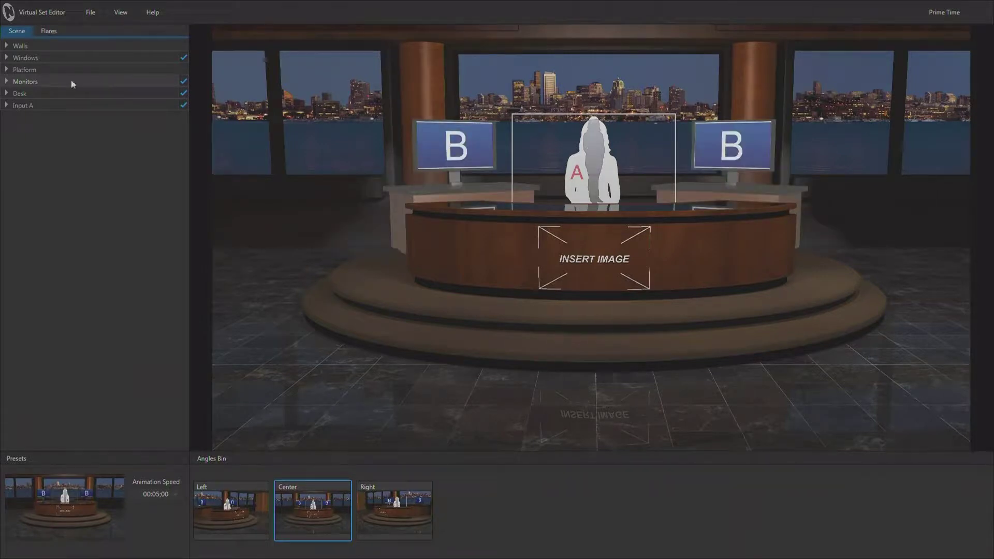
Step: Test the left and right monitor checkmarks, then hide the Monitors group and the Desk
click(6, 82)
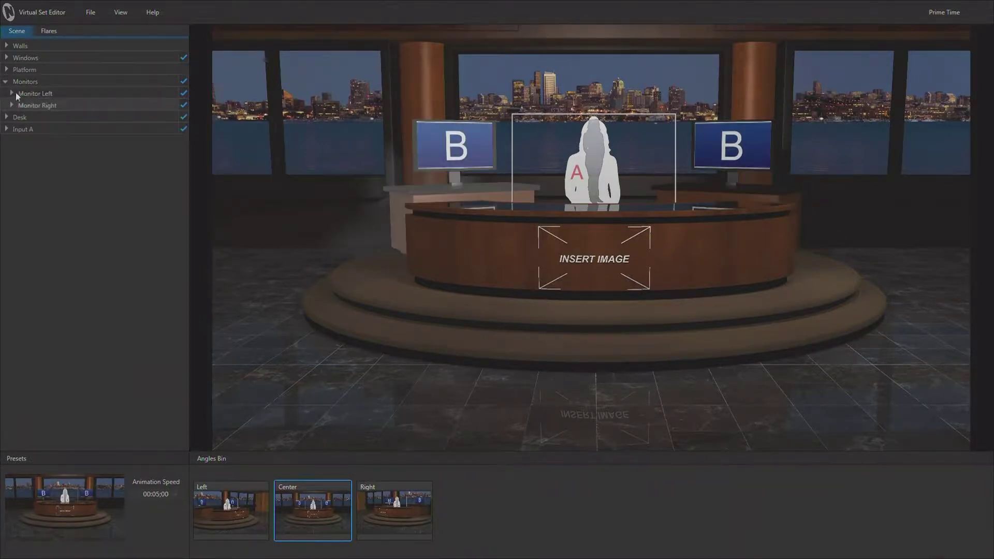
click(183, 93)
click(183, 94)
click(184, 106)
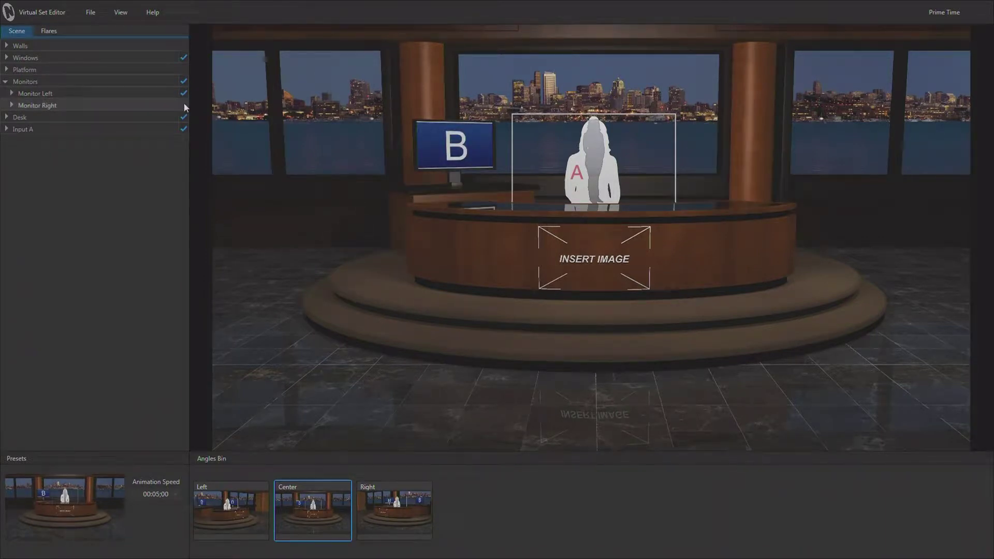
click(183, 106)
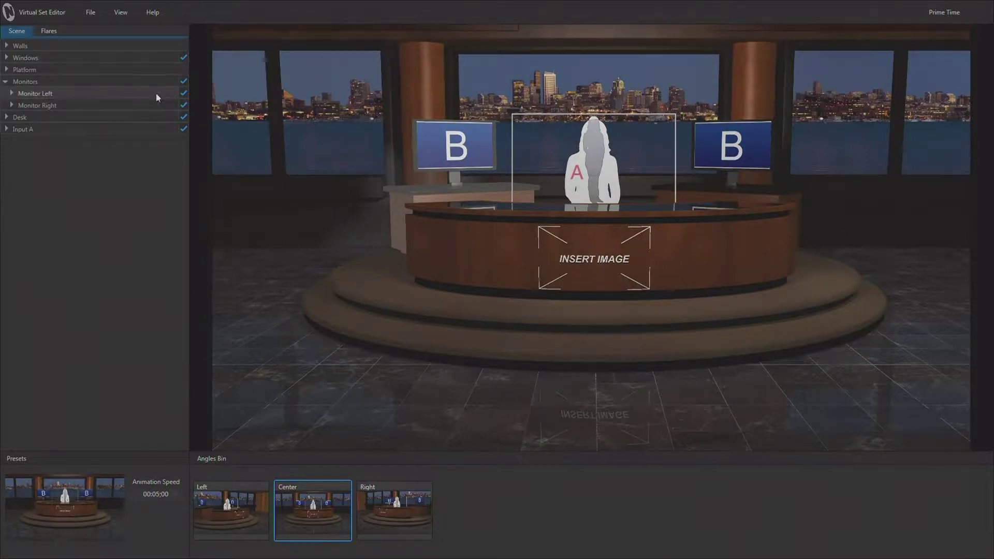
click(5, 82)
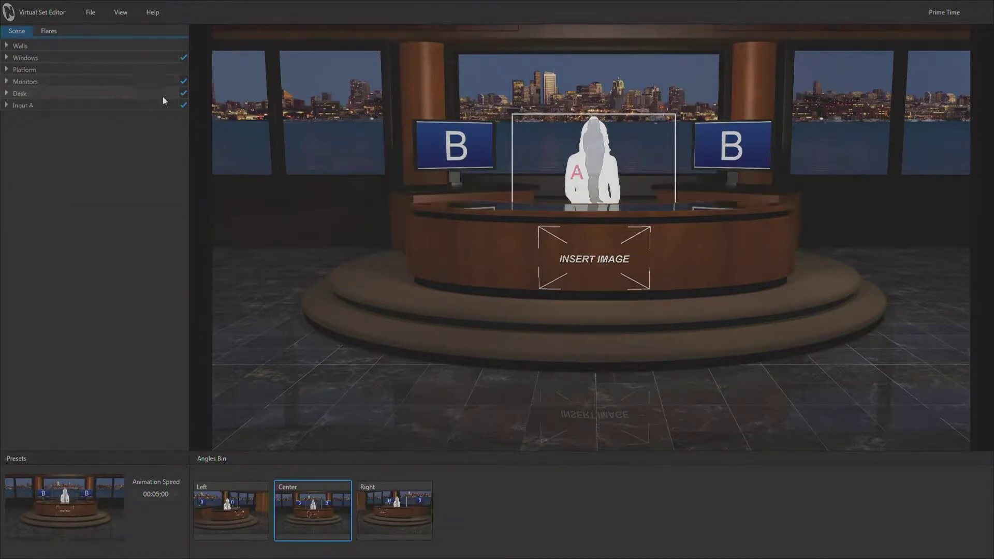
click(183, 81)
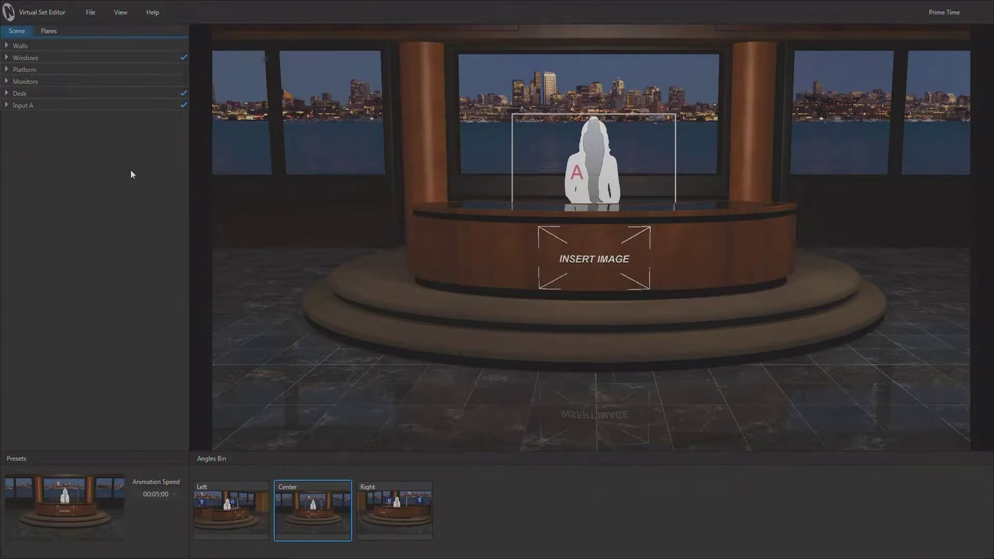
click(184, 94)
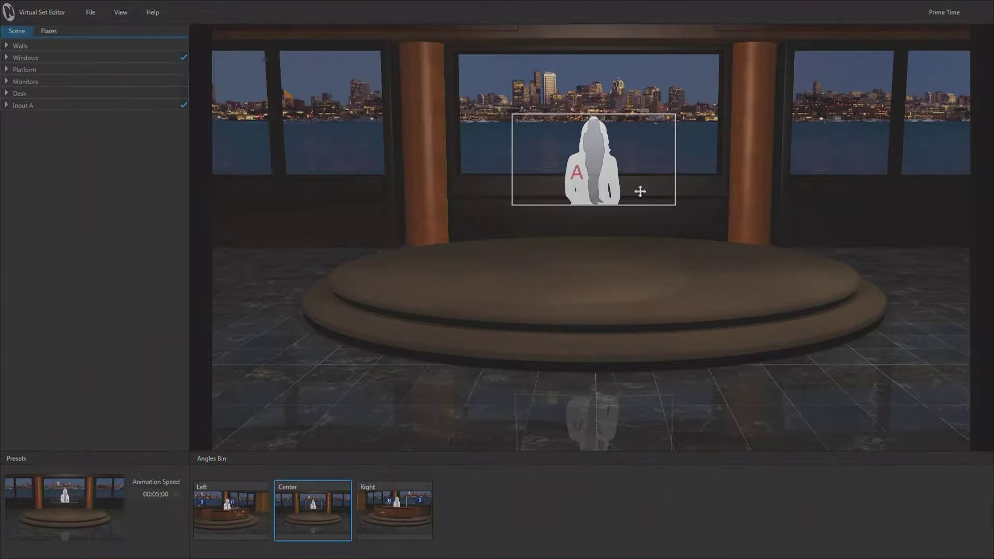
Step: Try Input A's Seated Two Person, Medium and Standing styles, settling on Standing Two Person
click(7, 106)
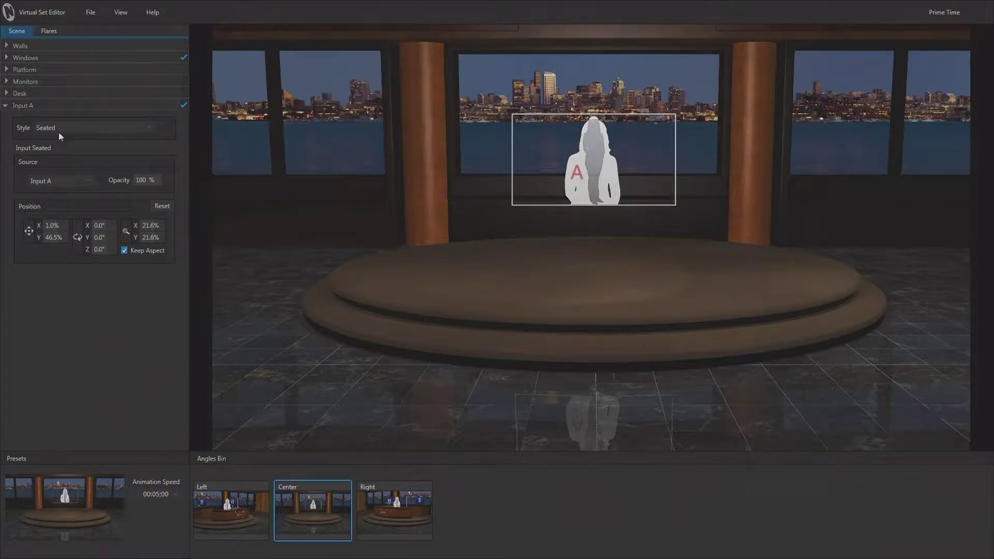
click(85, 131)
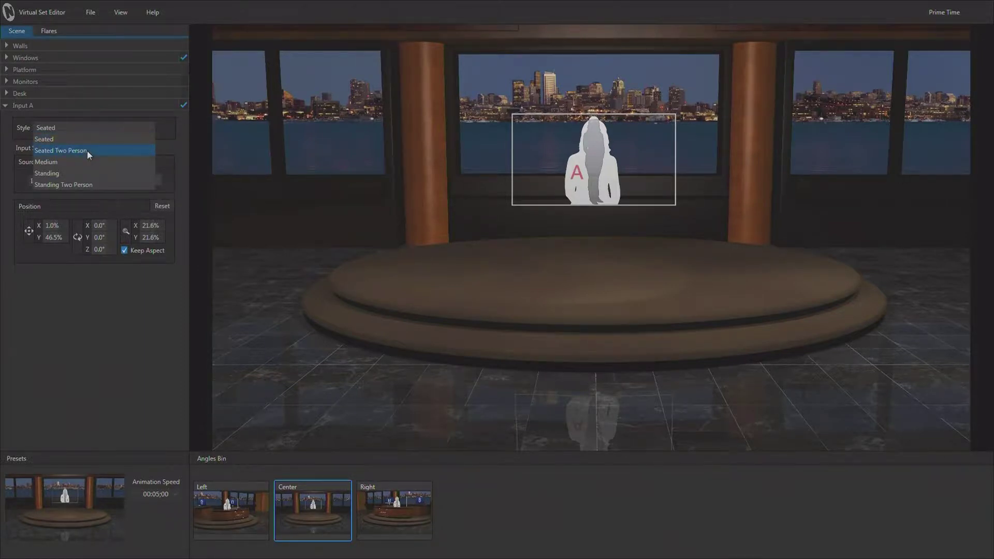
click(87, 151)
click(88, 128)
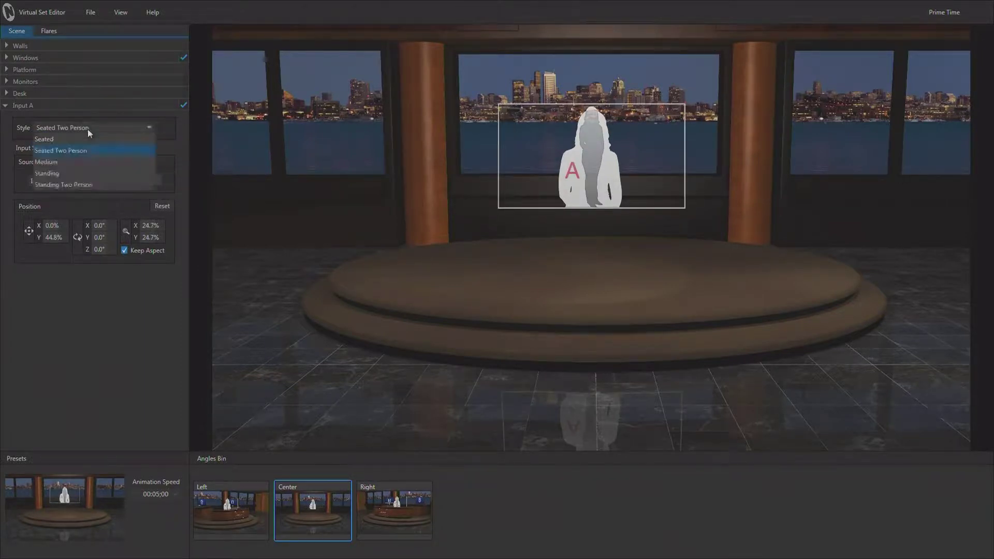
click(79, 158)
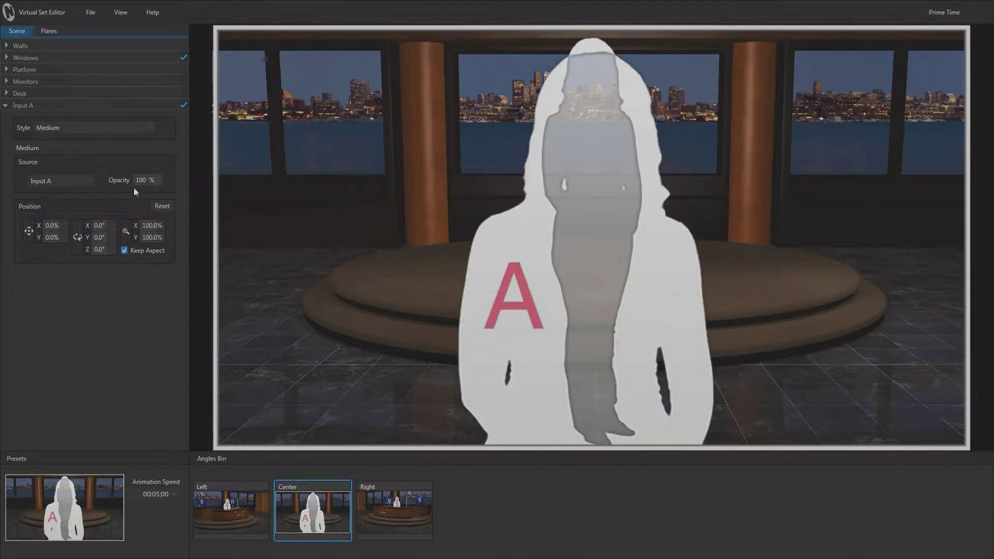
click(62, 128)
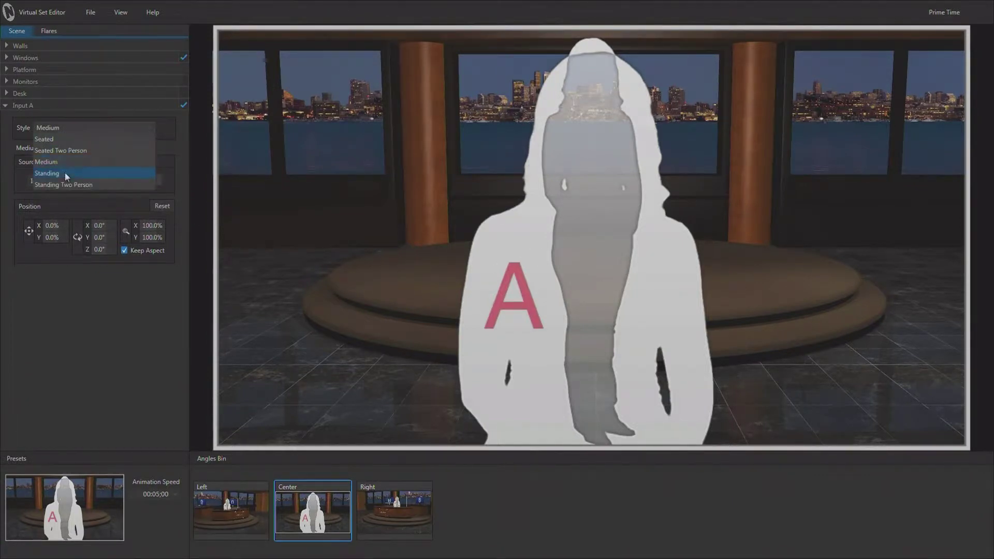
click(64, 173)
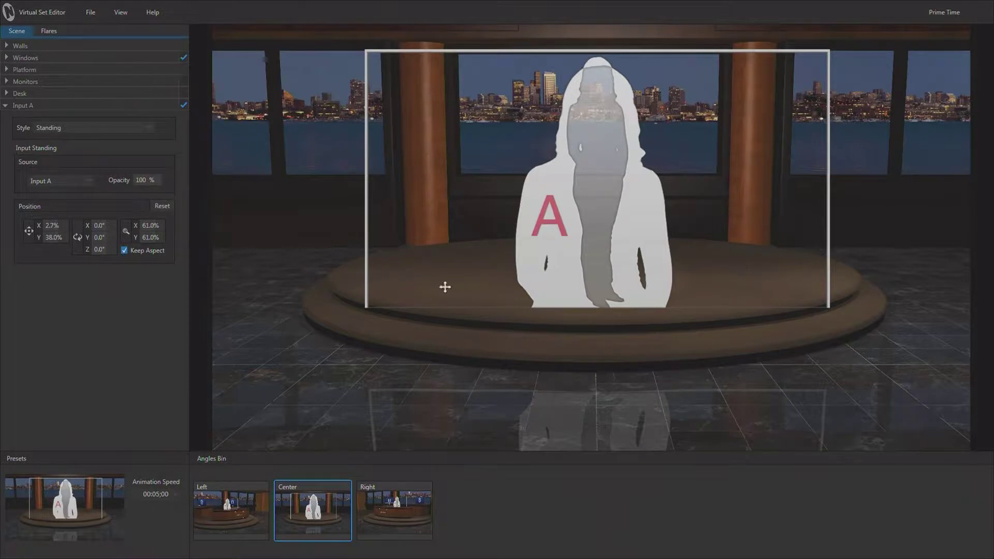
click(71, 132)
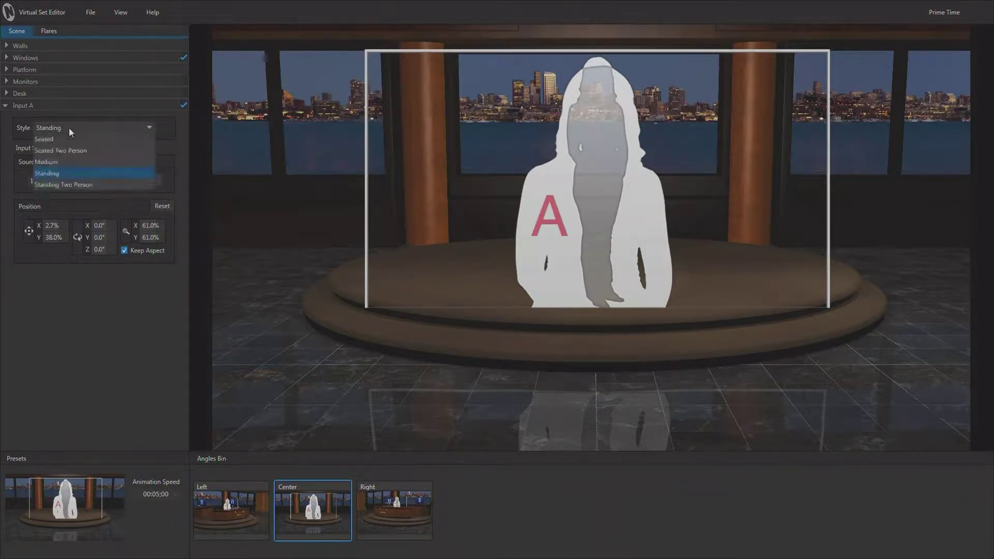
click(73, 187)
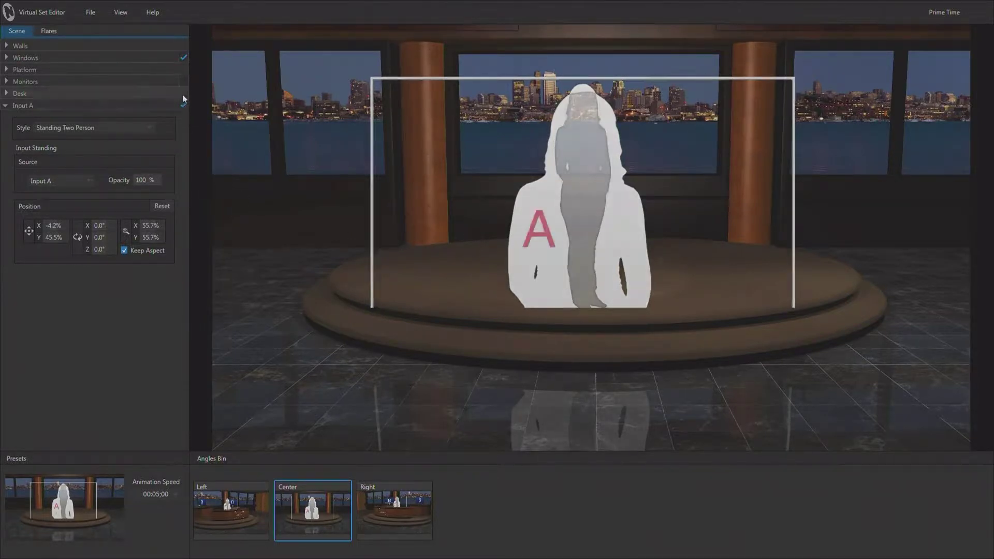
Step: Re-enable Monitors but uncheck Monitor Left, then collapse the Monitors and Input A groups
click(7, 82)
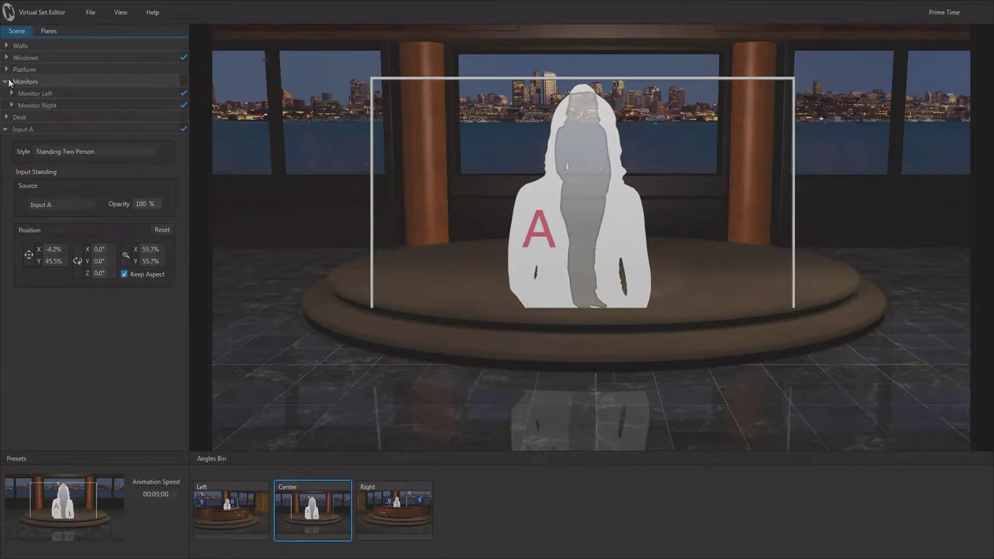
click(184, 85)
click(184, 91)
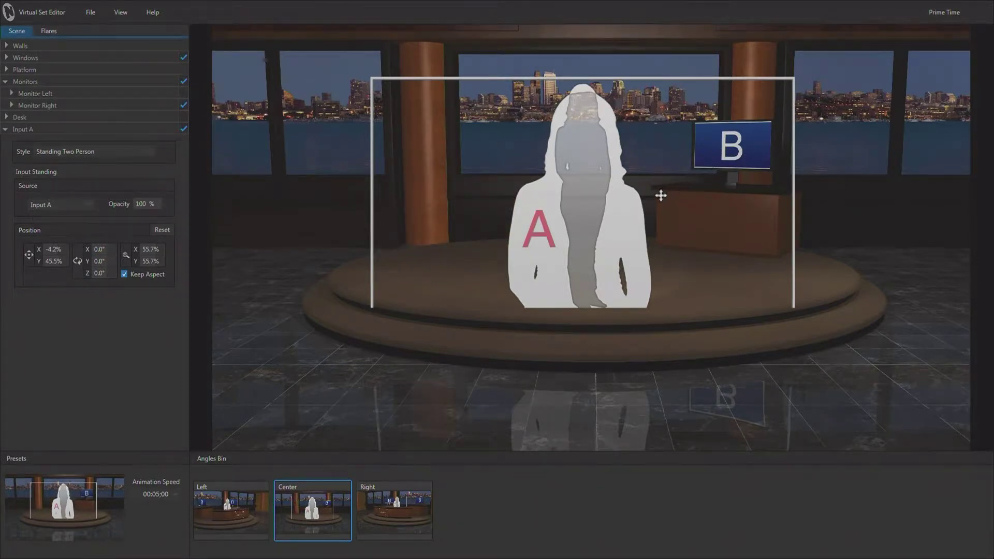
click(6, 82)
click(6, 105)
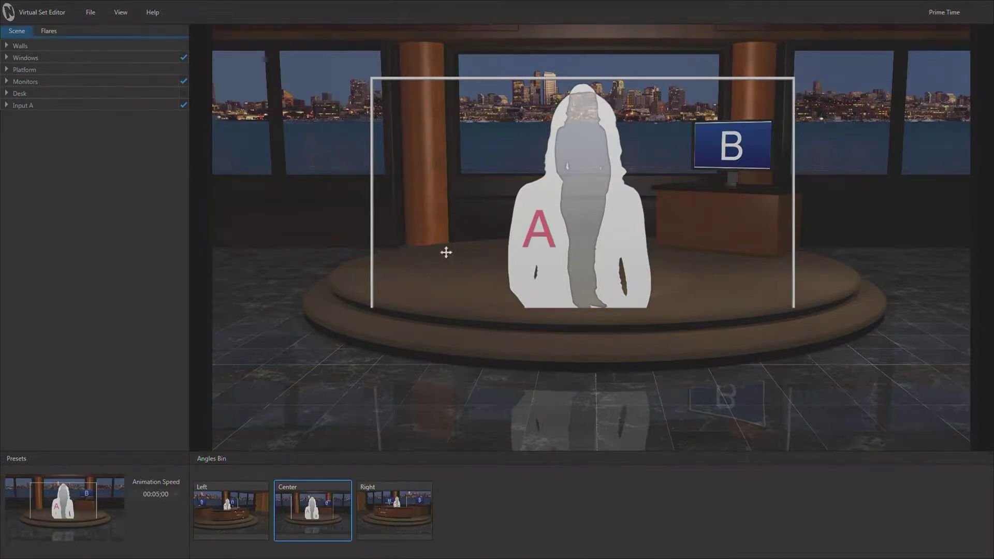
Step: Scale talent A down to 45.8% and raise it to X -3.0%, Y 30.3%
scroll(589, 233, up, 5)
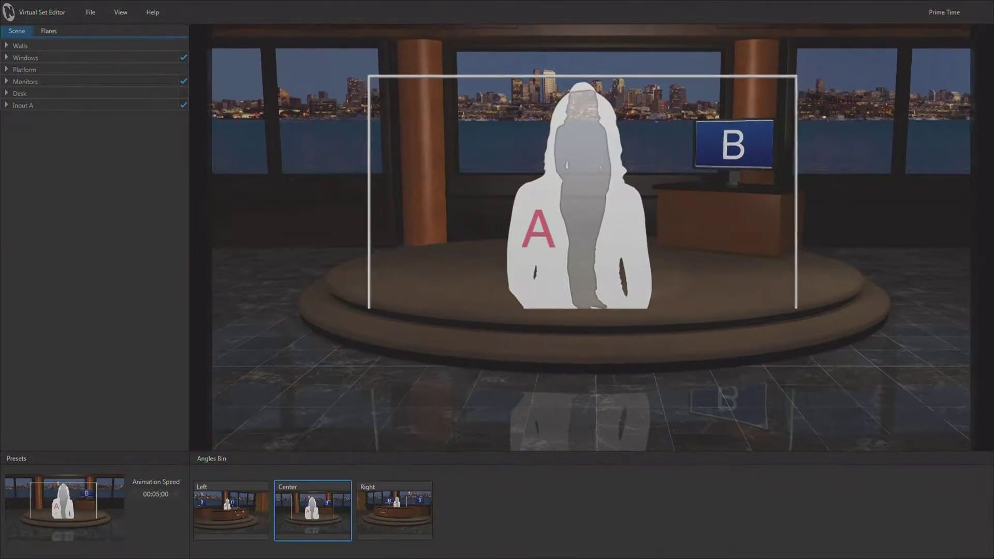
scroll(590, 233, up, 5)
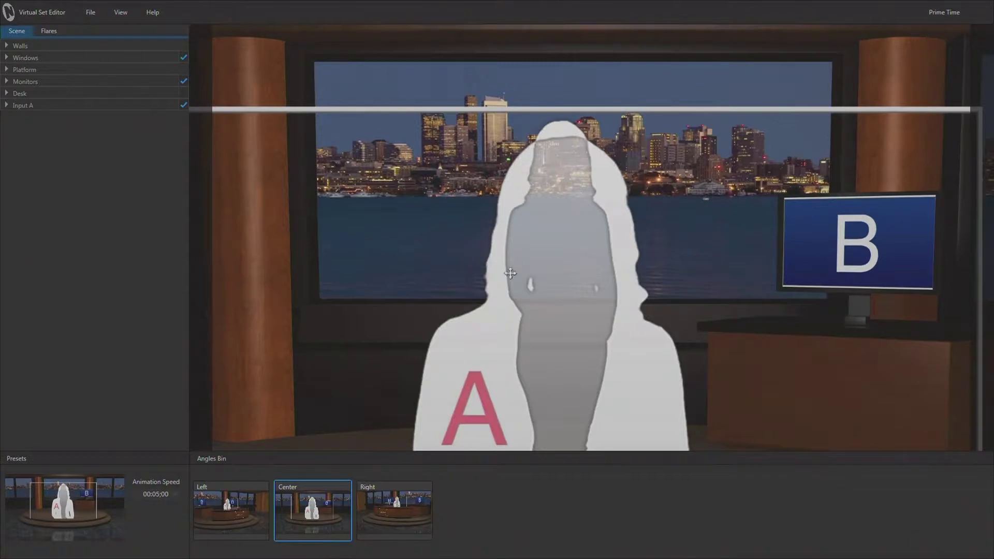
click(6, 105)
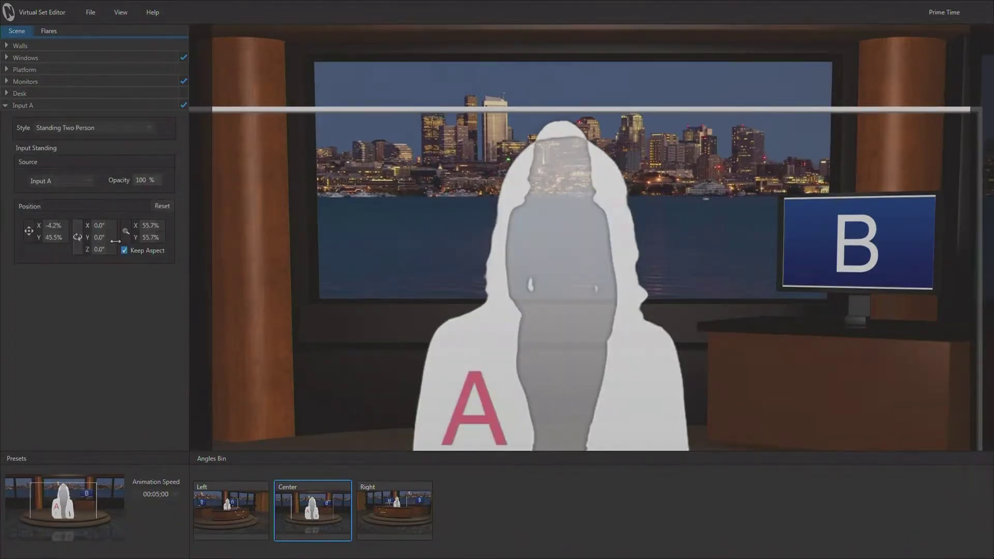
mouse_move(126, 232)
mouse_down()
mouse_move(107, 231)
mouse_move(126, 231)
mouse_up()
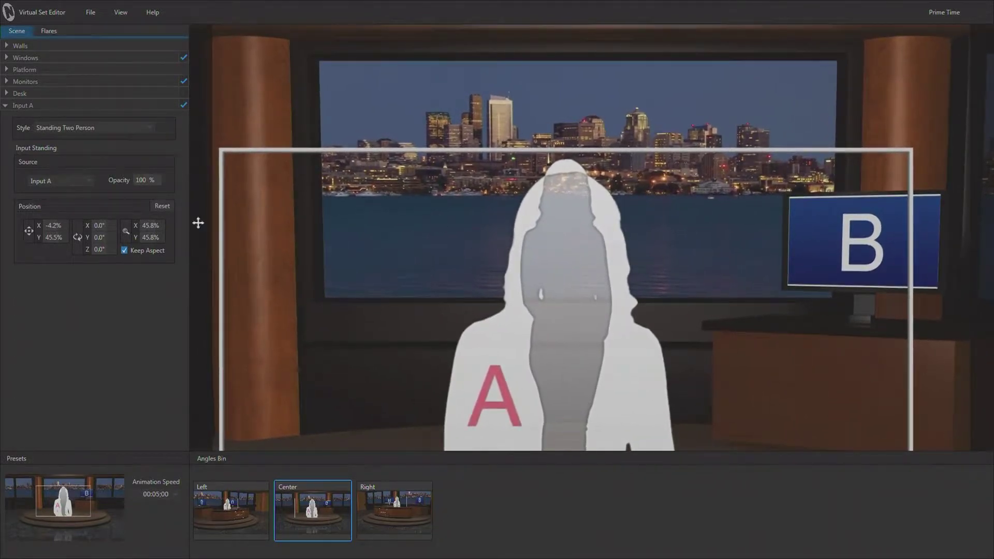
mouse_move(28, 231)
mouse_down()
mouse_move(32, 217)
mouse_move(27, 231)
mouse_up()
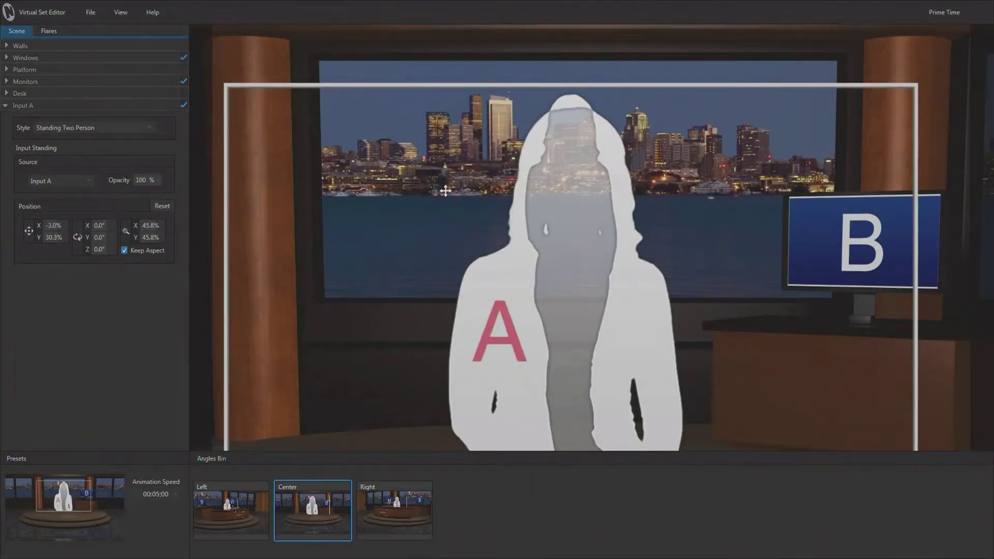
Step: Change Window Center's source from the city skyline image to Input D
click(5, 107)
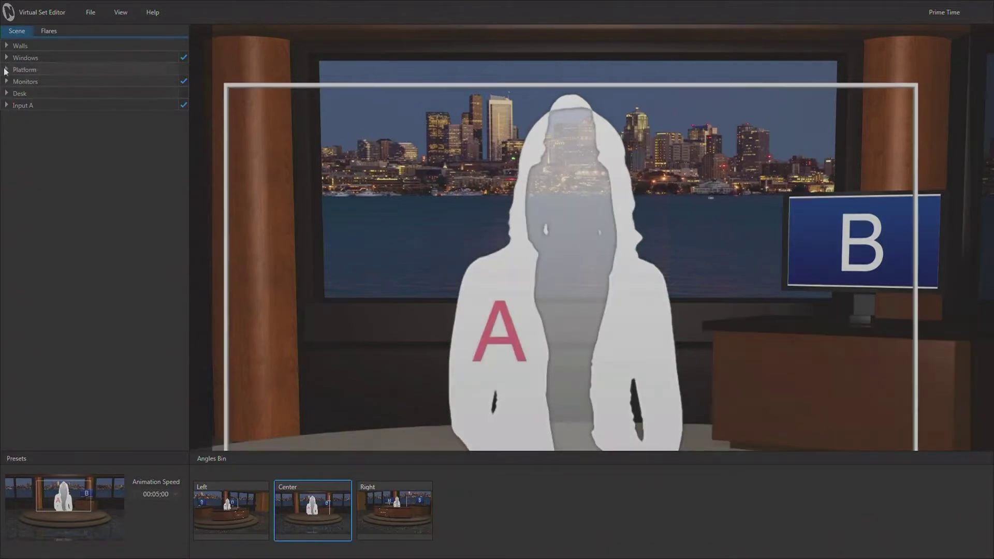
click(6, 58)
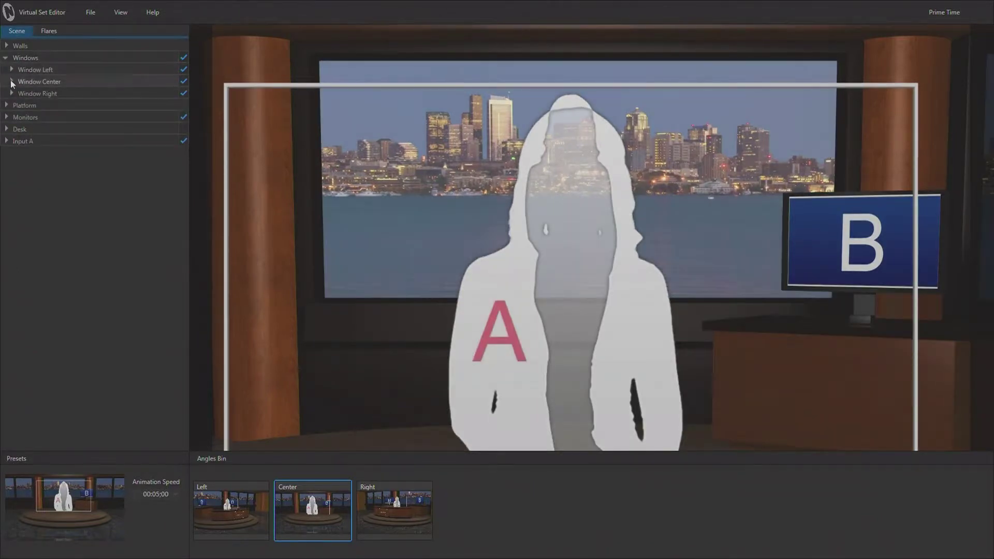
click(12, 82)
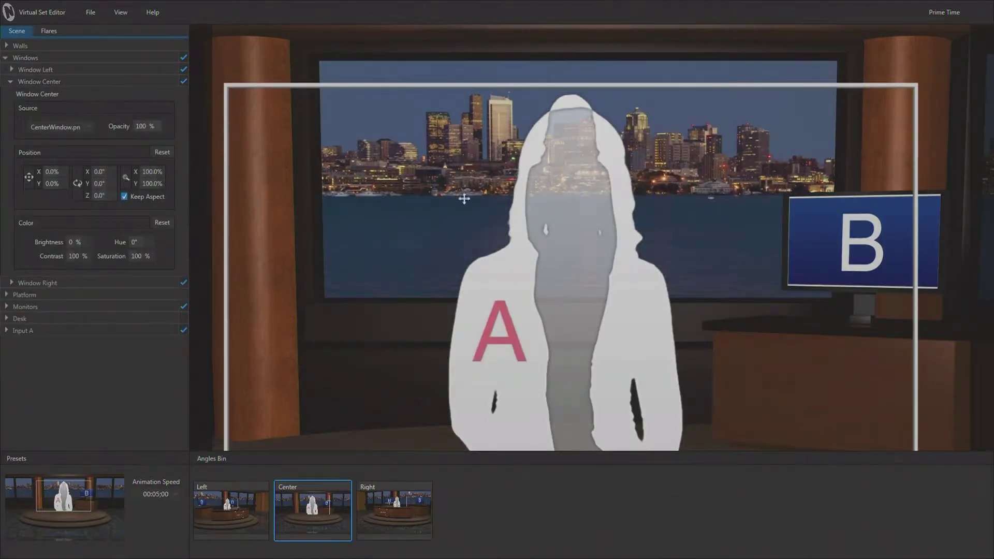
click(87, 129)
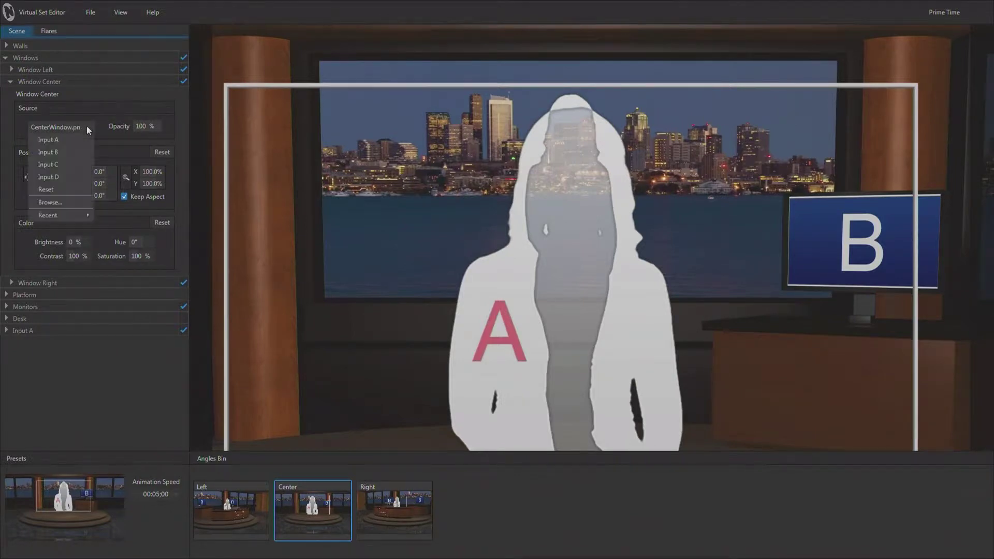
click(70, 178)
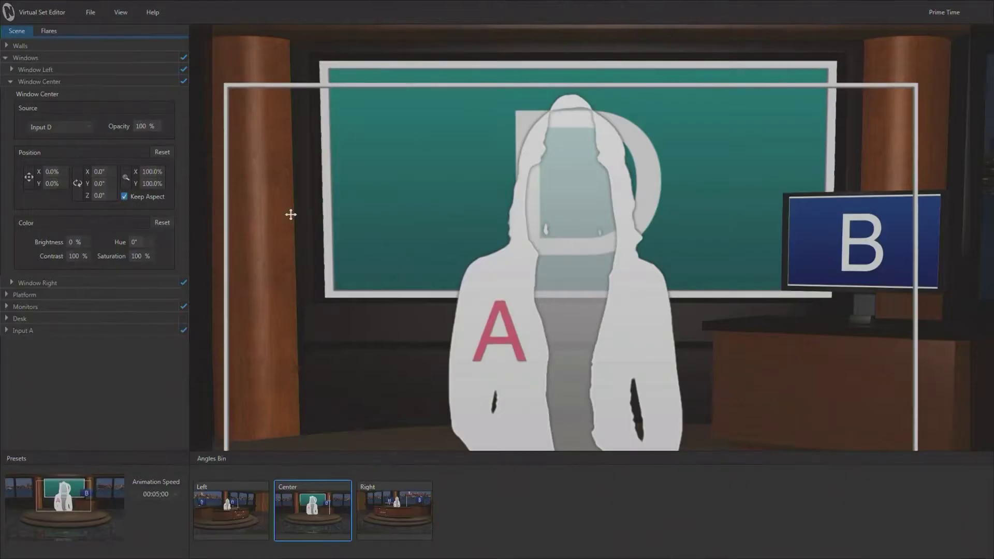
click(6, 57)
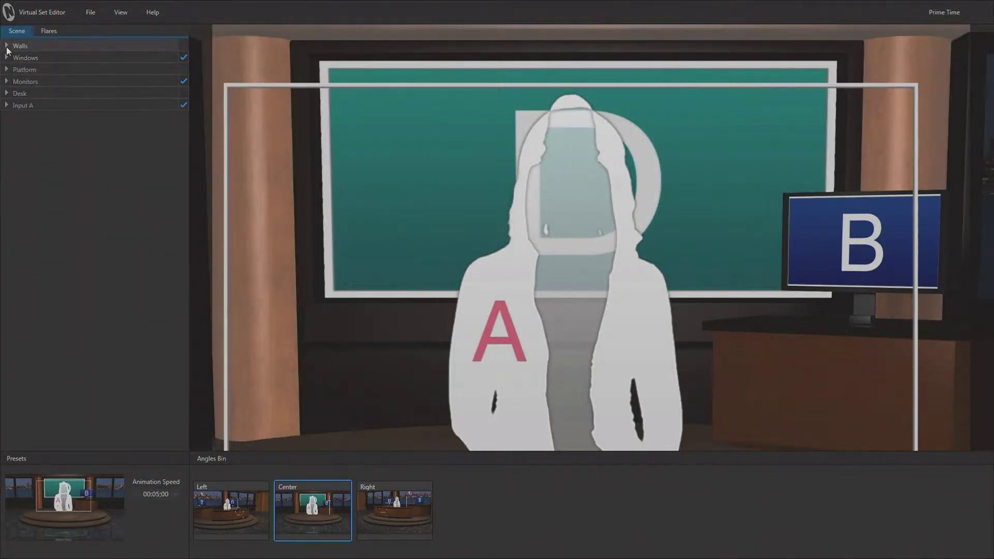
Step: Review the Walls colour settings, then discard the current set with Don't Save
click(6, 46)
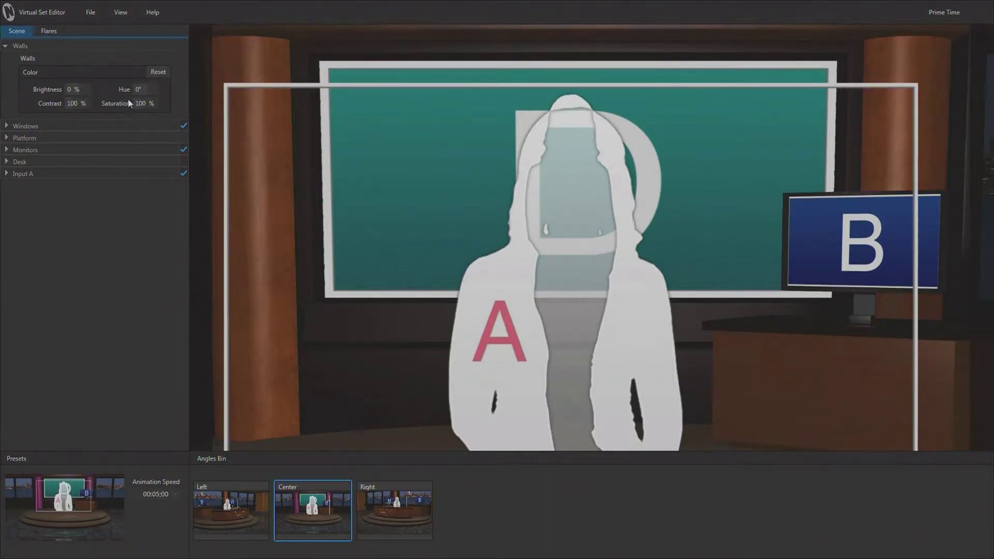
click(12, 46)
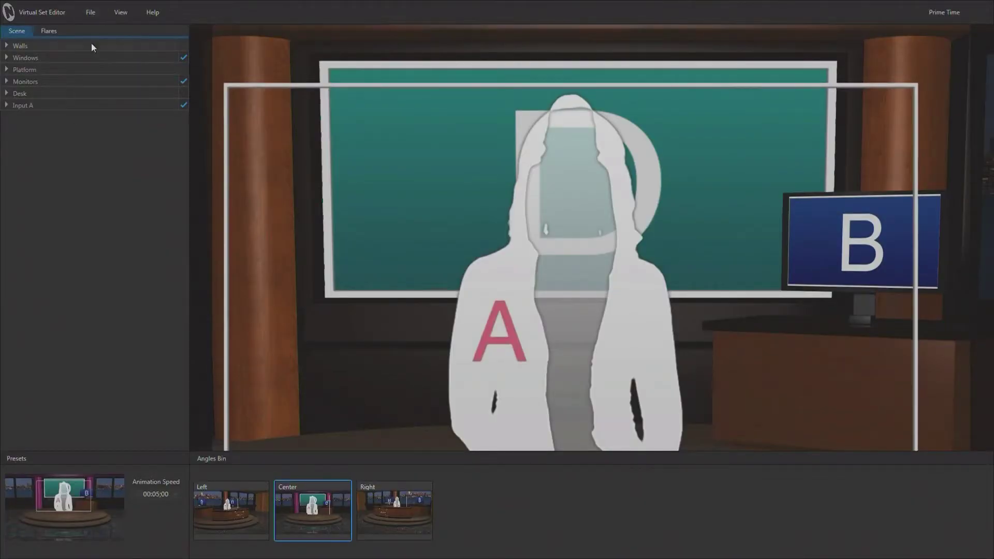
click(528, 306)
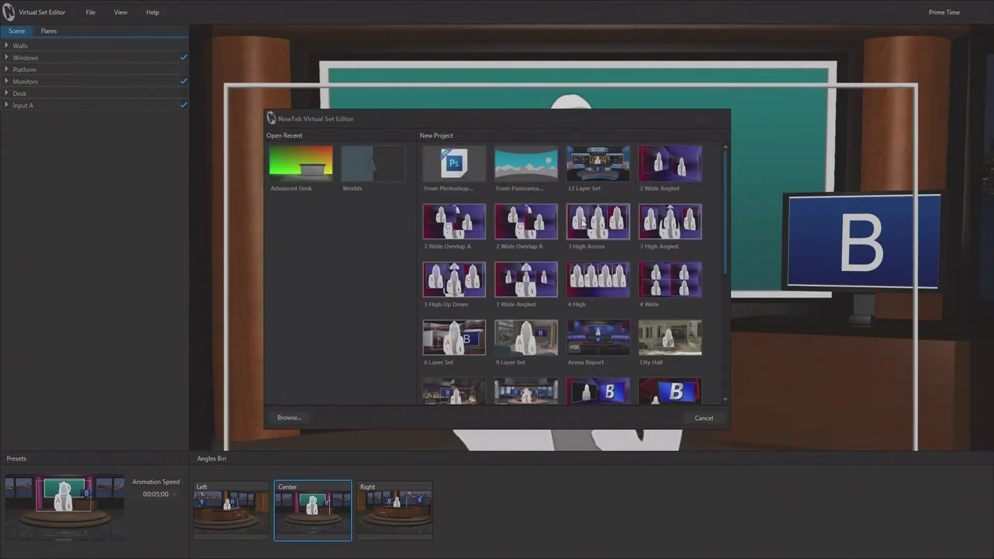
Step: Choose the 12 Layer Set template for the new project
click(595, 160)
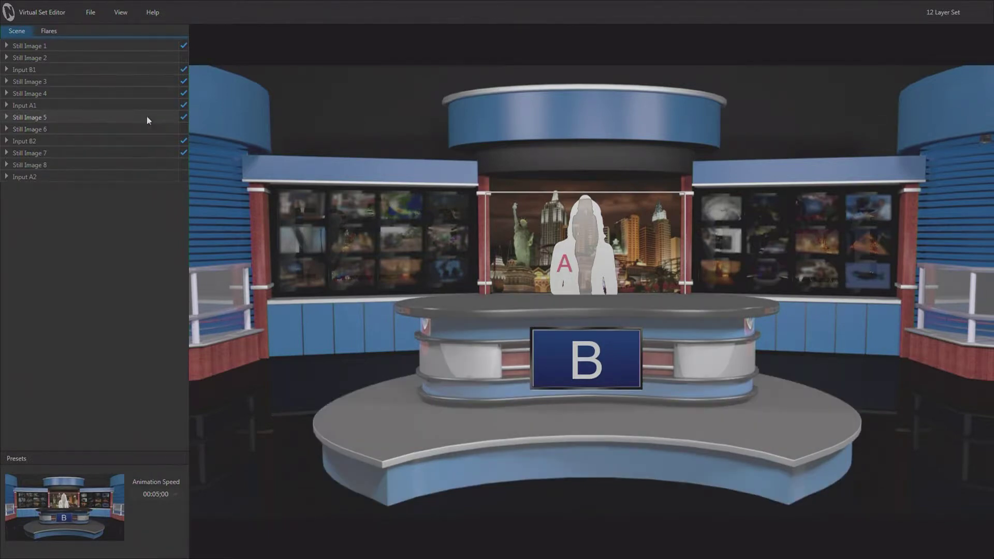
click(183, 117)
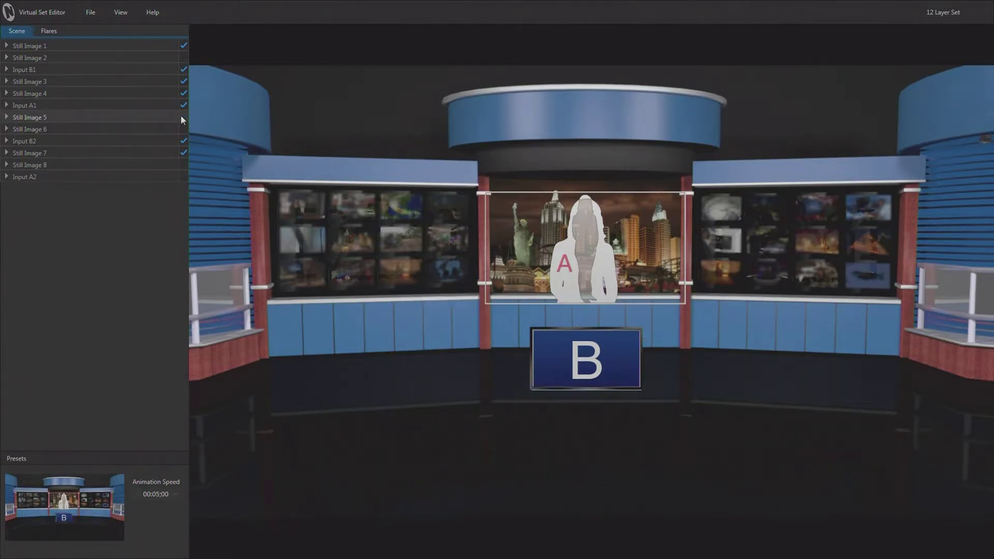
click(183, 117)
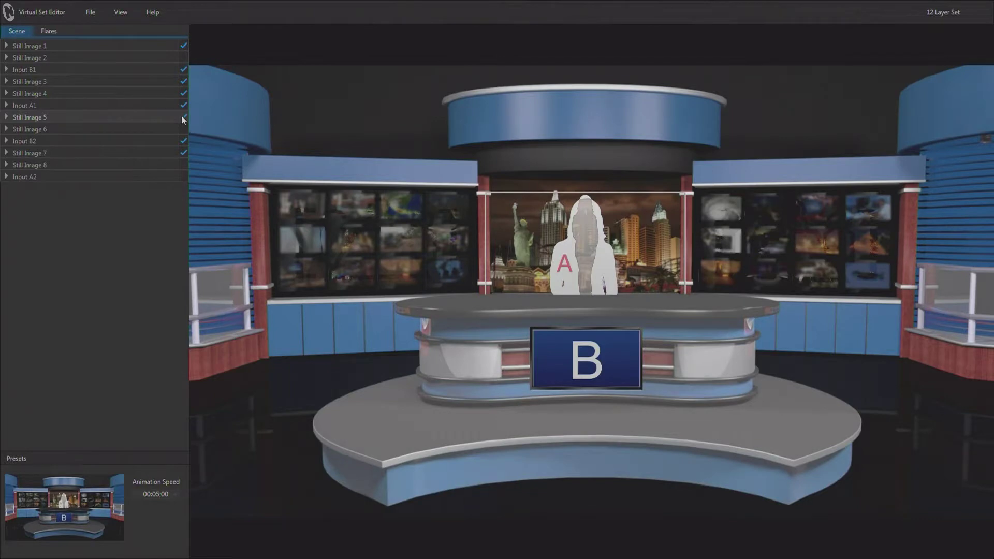
click(183, 117)
click(184, 117)
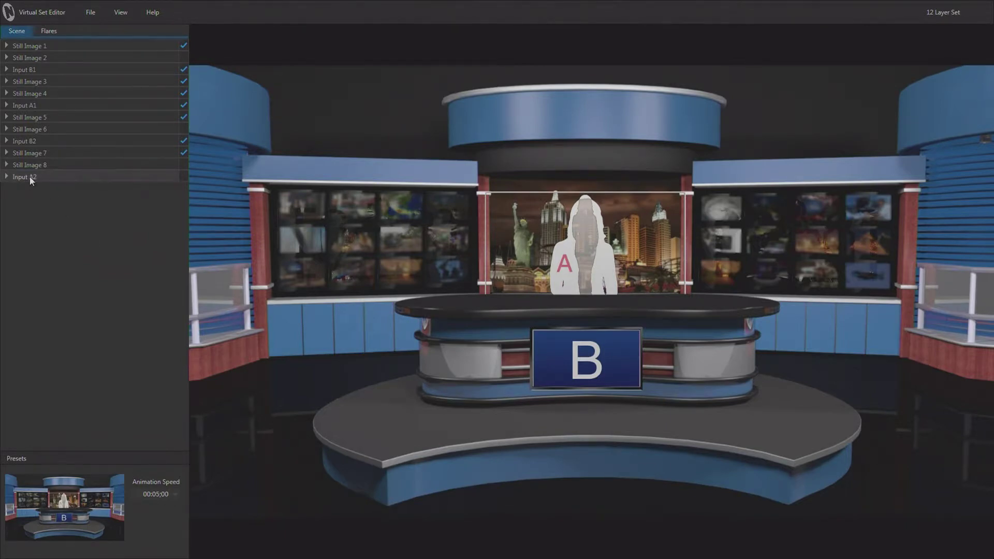
click(180, 177)
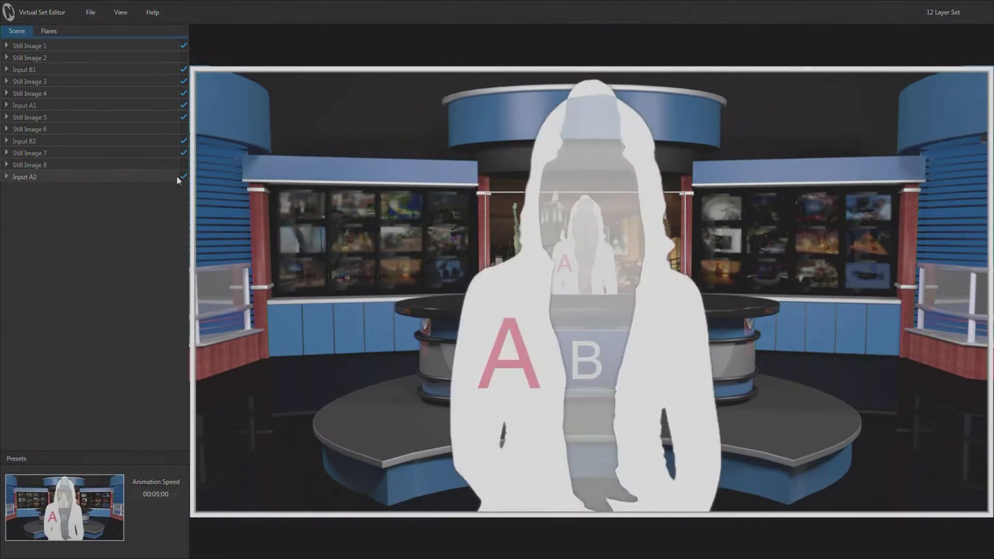
click(182, 177)
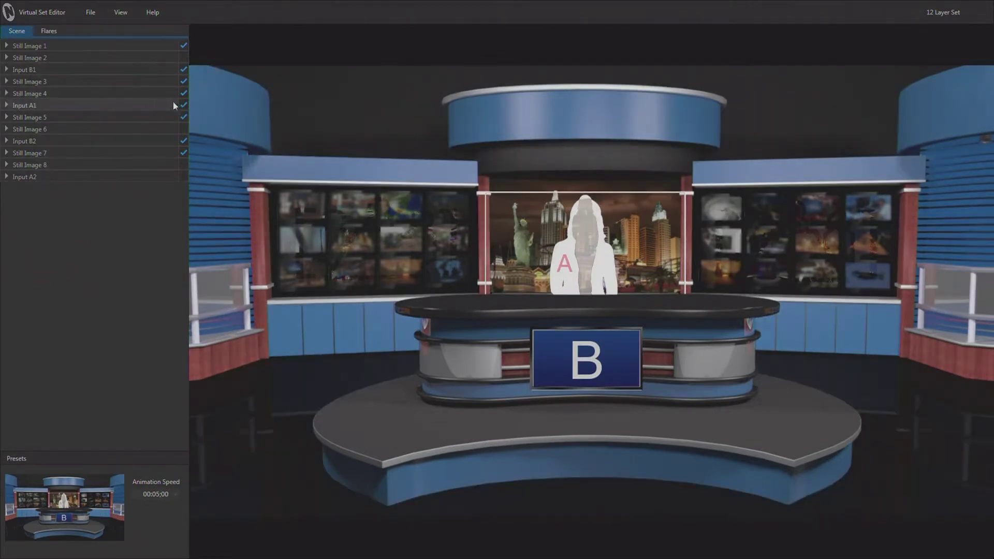
click(184, 105)
click(183, 105)
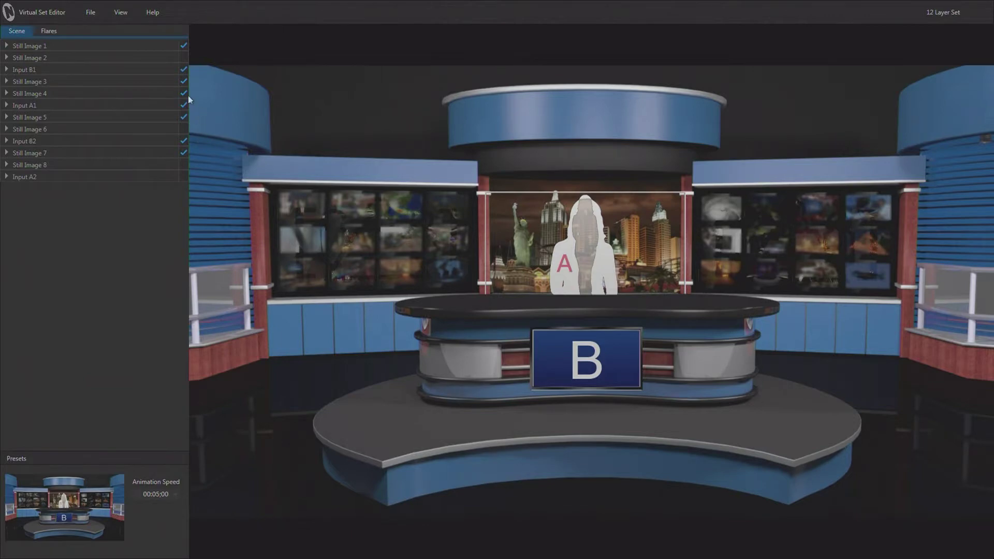
click(183, 69)
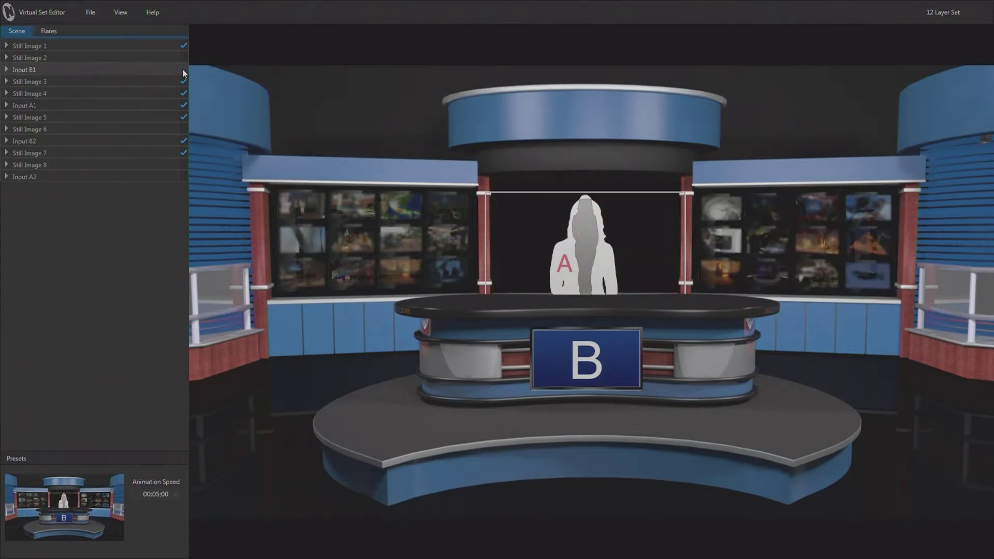
click(182, 70)
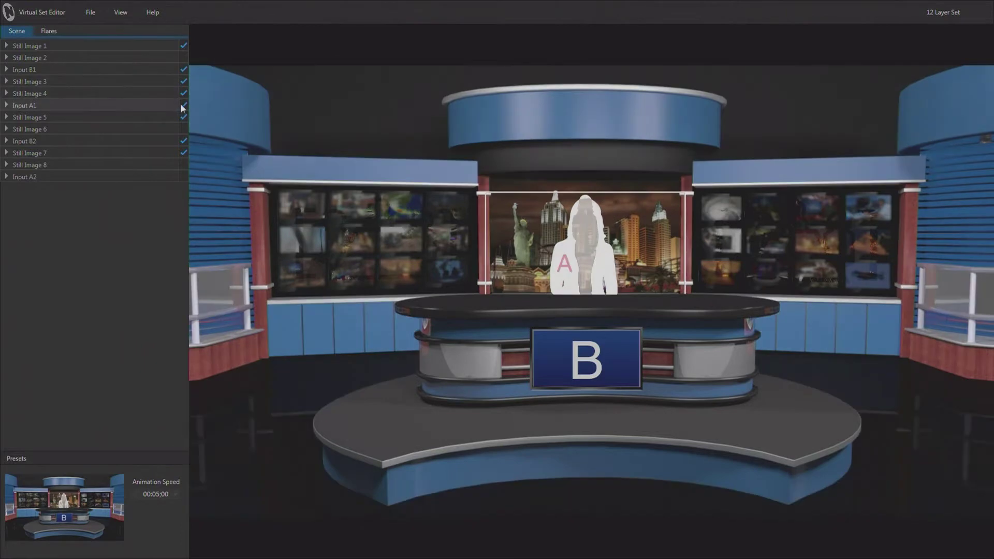
click(184, 105)
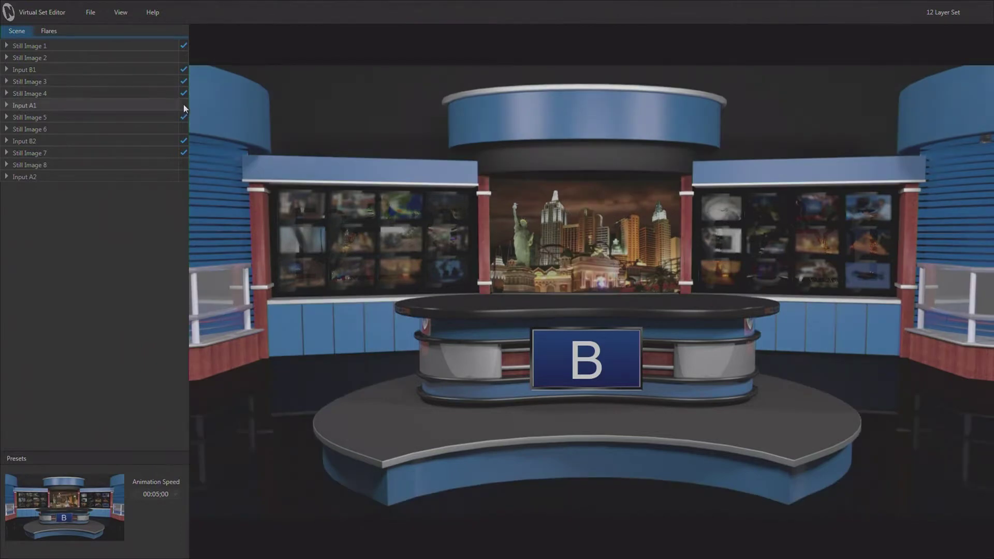
click(182, 177)
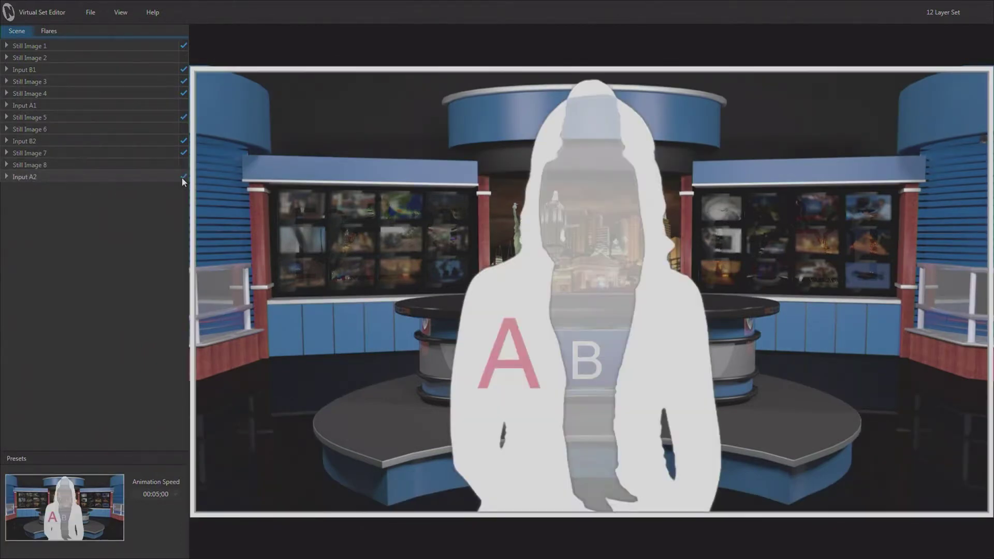
click(183, 177)
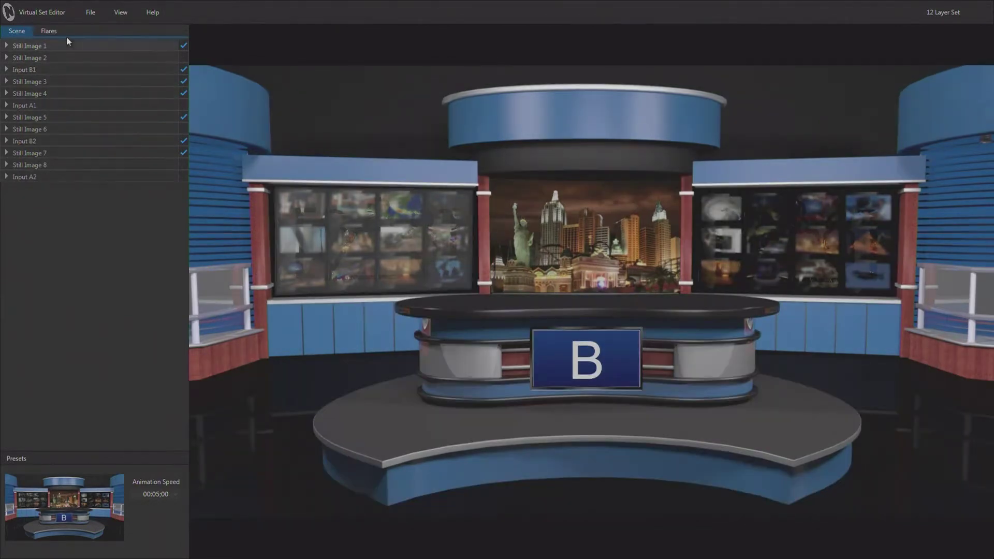
Step: Use File > Open, choose Don't Save for the 12 Layer Set, and scroll the template grid
click(83, 19)
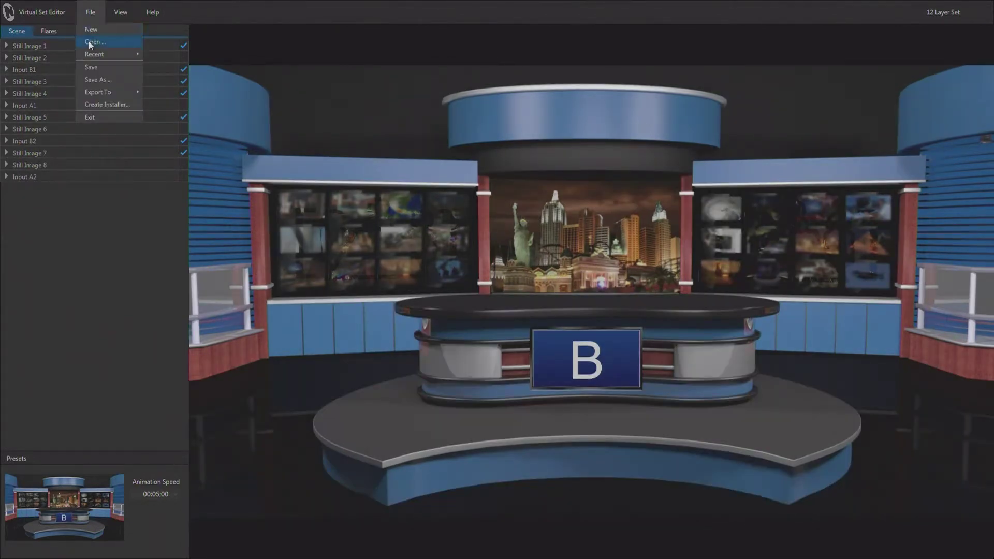
click(89, 41)
click(524, 303)
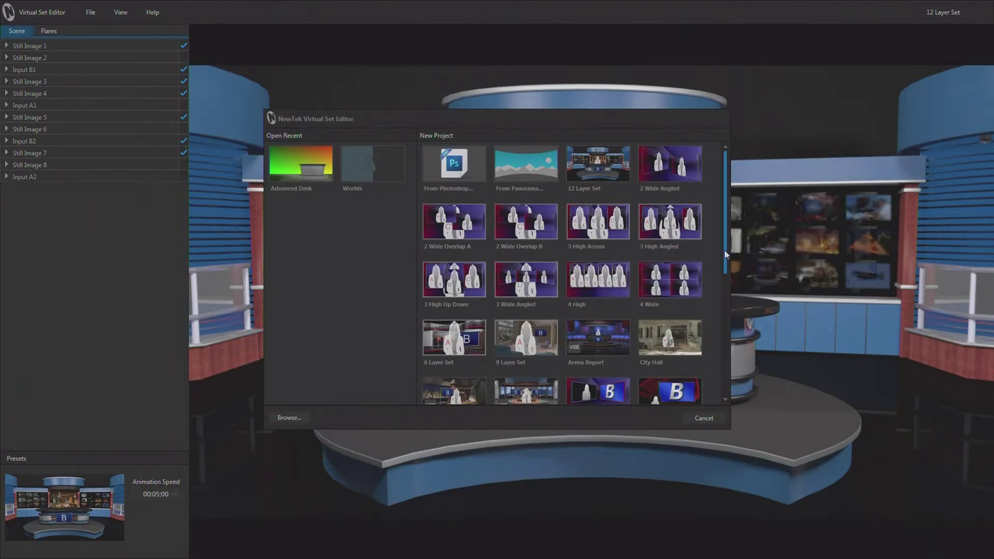
drag(725, 252, 724, 231)
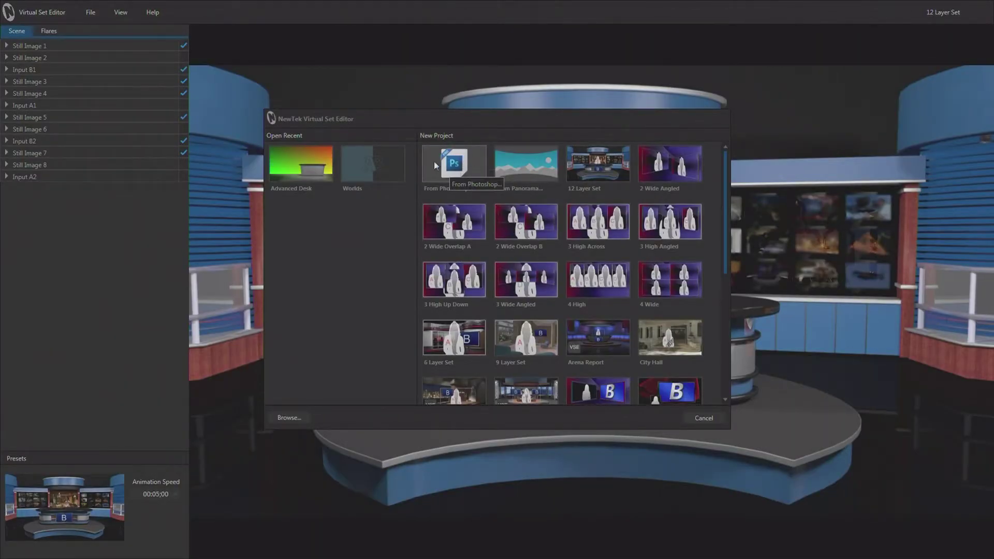
Step: Create a set From Photoshop using Advanced Desk.psd, replacing the existing Advanced Desk set
click(458, 167)
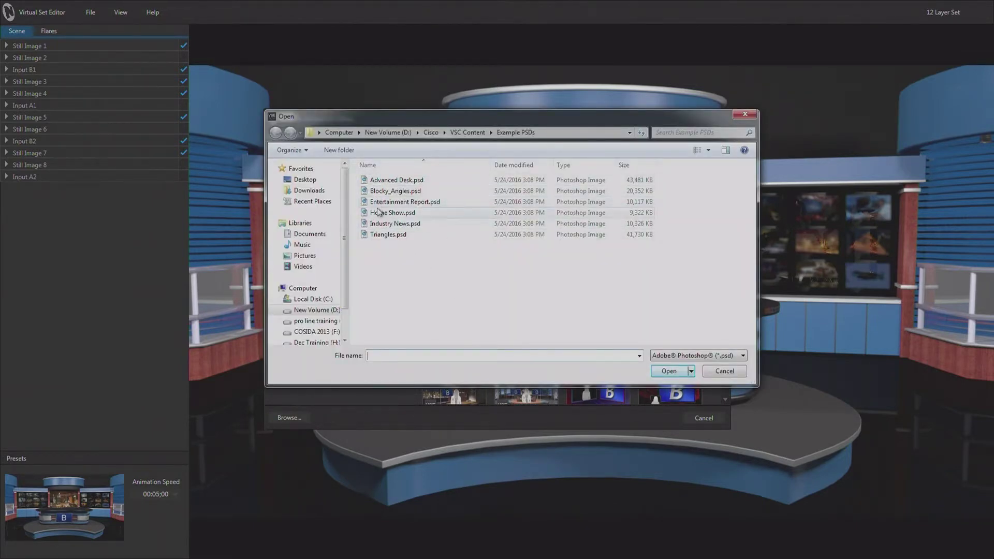
click(384, 183)
click(668, 371)
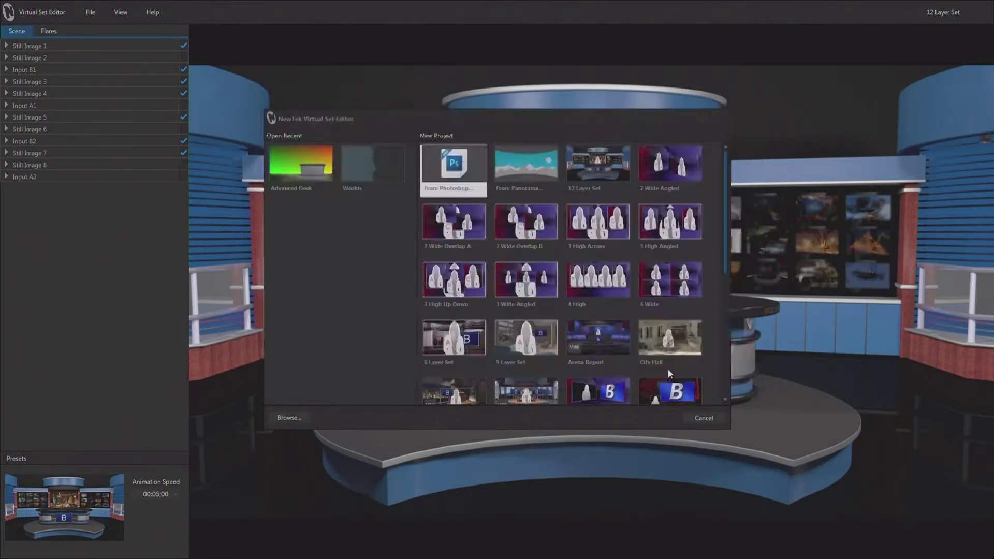
click(539, 307)
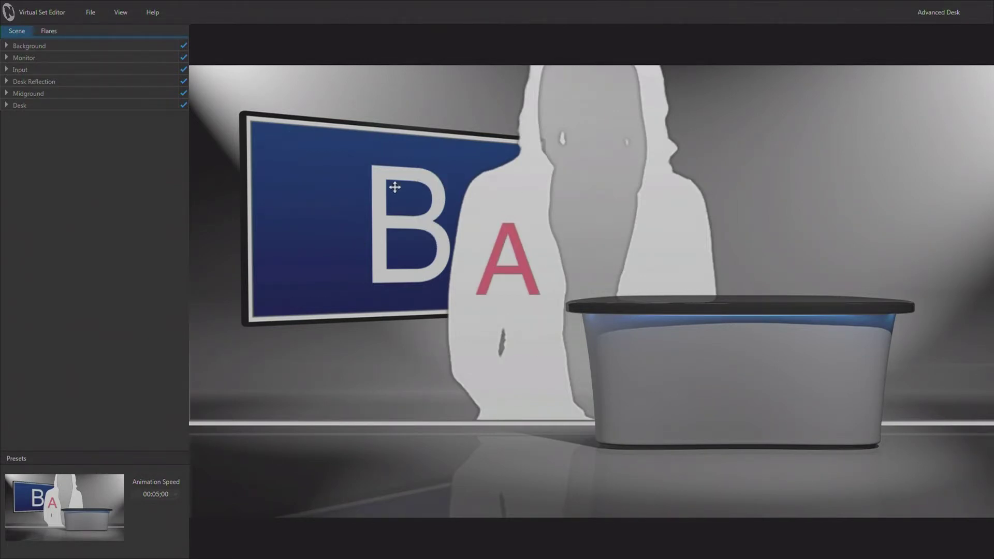
Step: Scale down the Input layer and drag its position right and down behind the desk
click(6, 70)
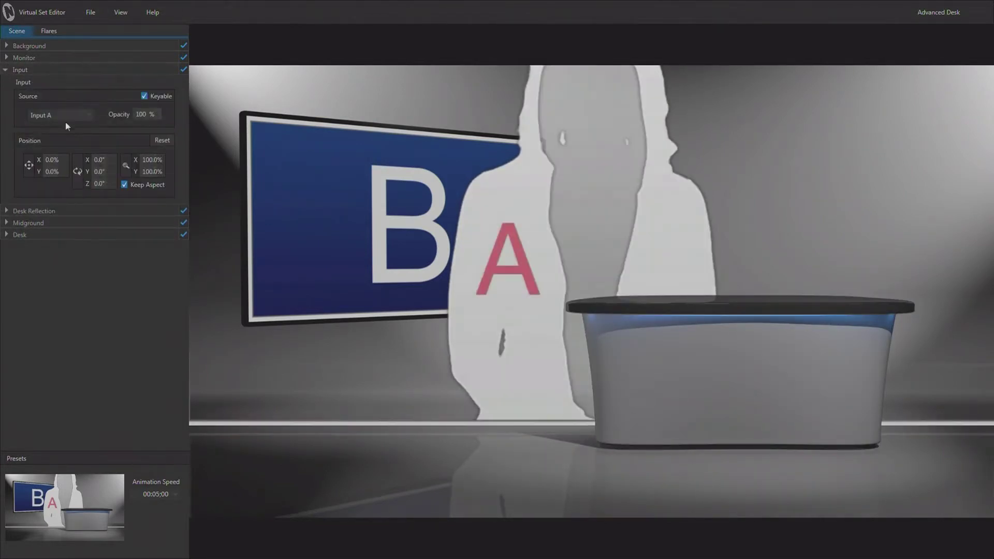
drag(123, 165, 133, 185)
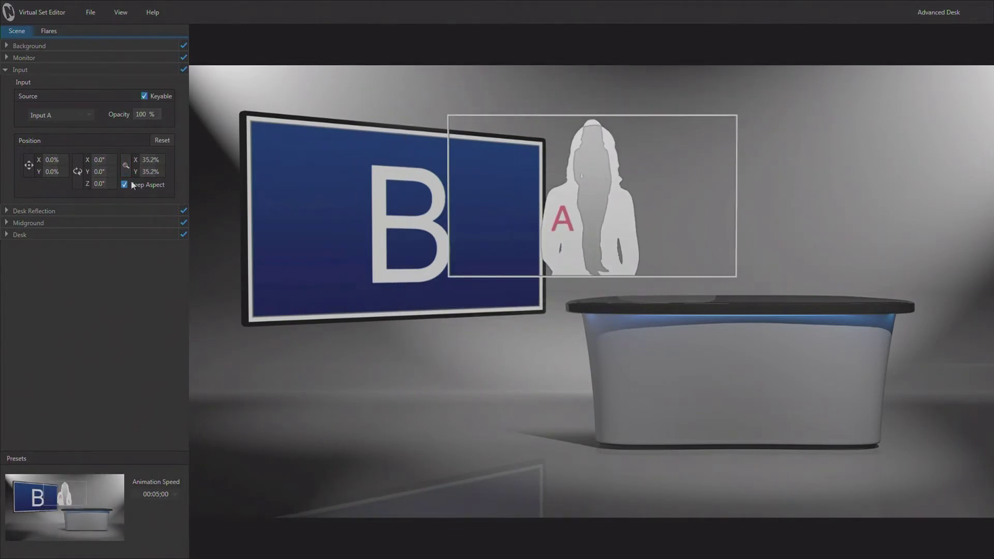
drag(30, 164, 58, 158)
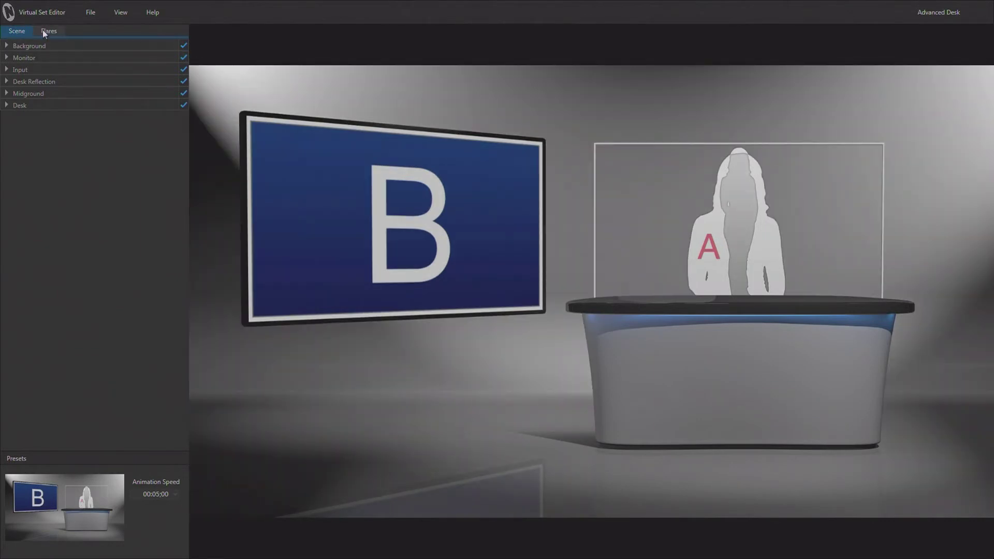
Step: Add a Left Volume flare from the Flares tab and position its beam at the set's upper left
click(48, 32)
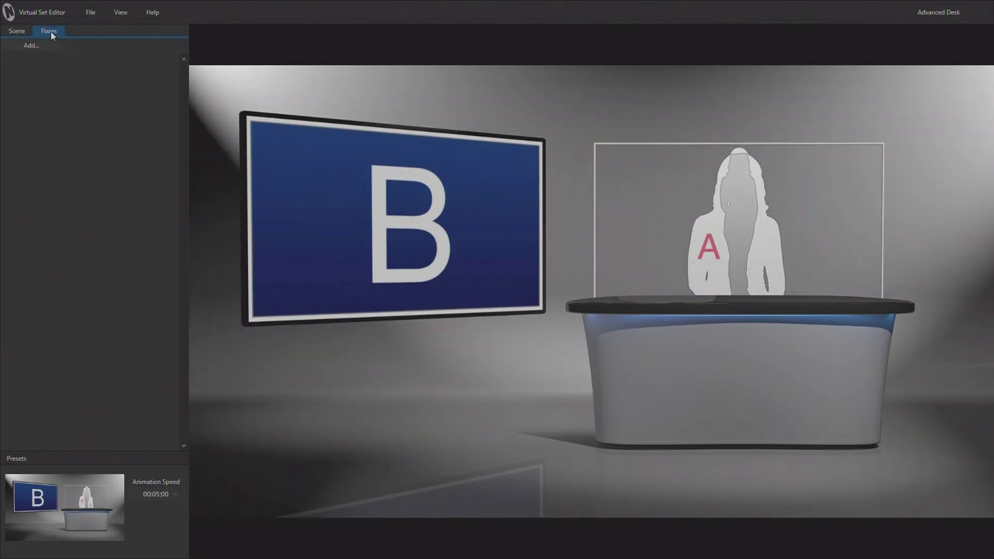
click(32, 46)
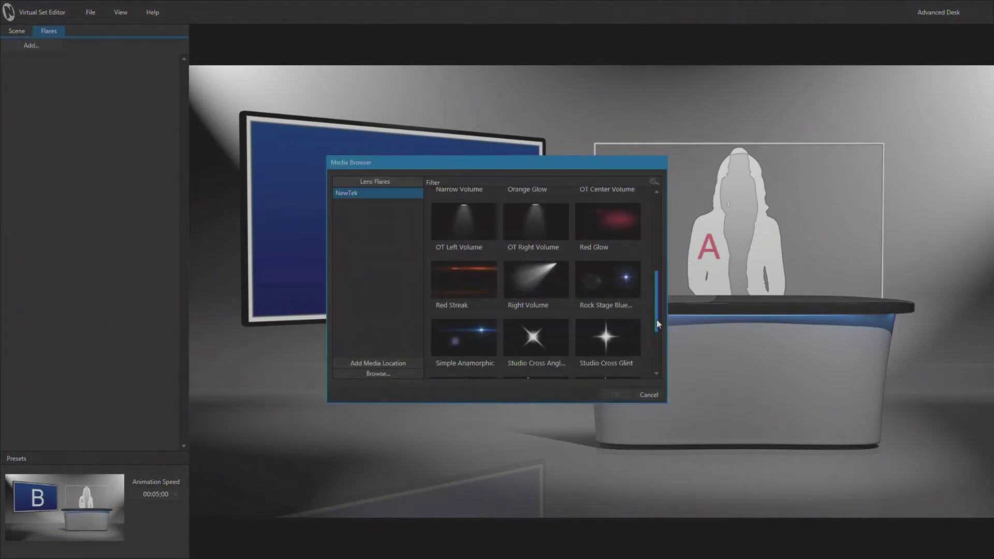
drag(657, 319, 644, 241)
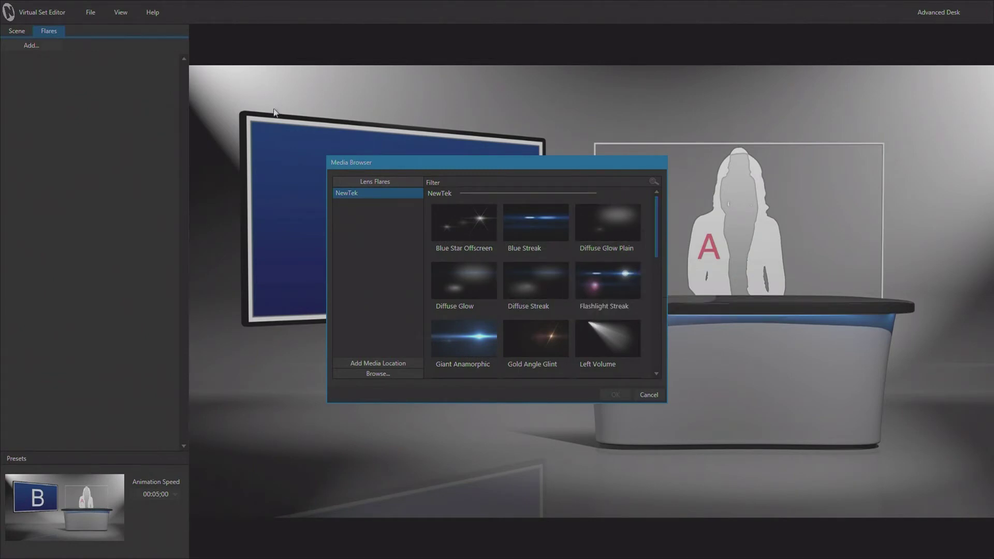
click(607, 342)
click(616, 394)
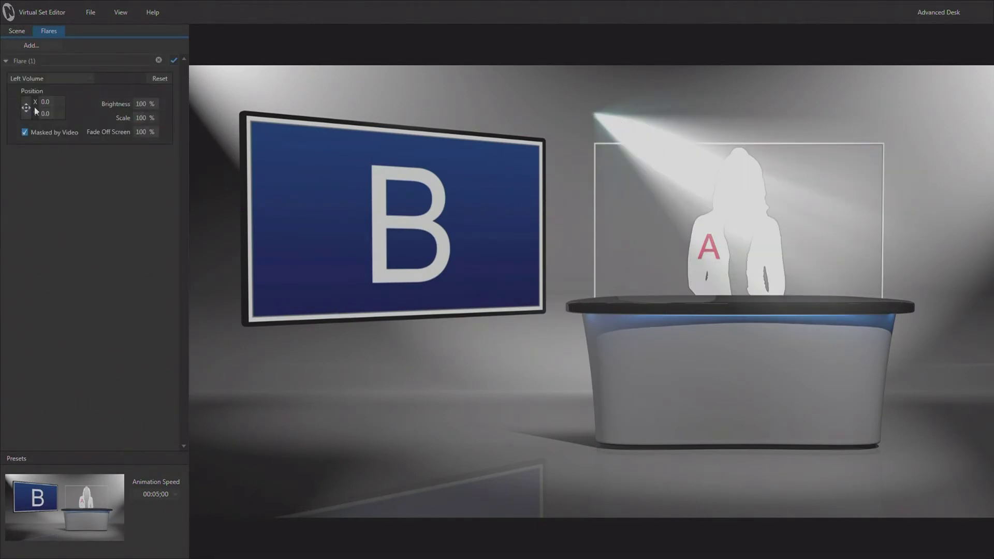
drag(24, 106, 25, 109)
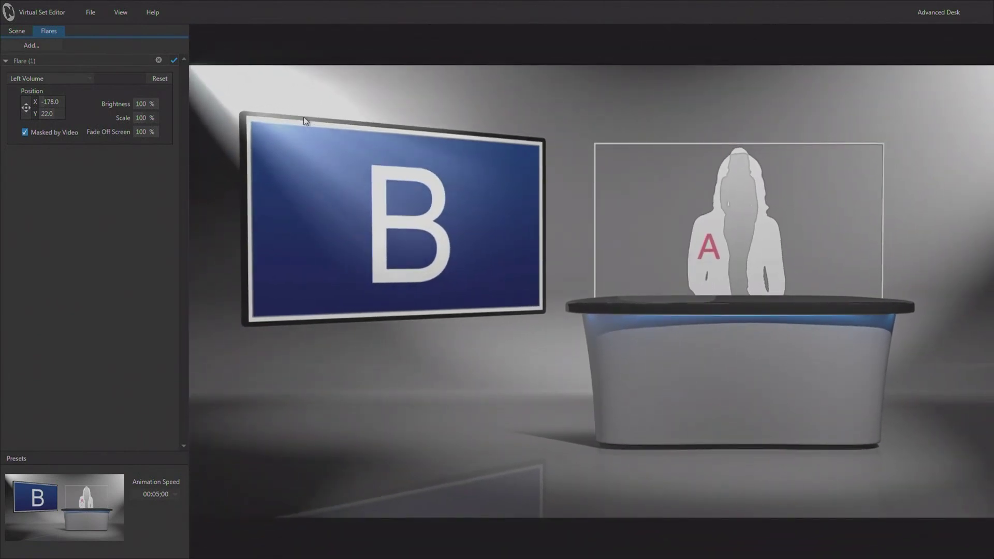
Step: Add a Right Volume flare as Flare (2) and move its beam to X 189.0, Y 11.7
click(33, 46)
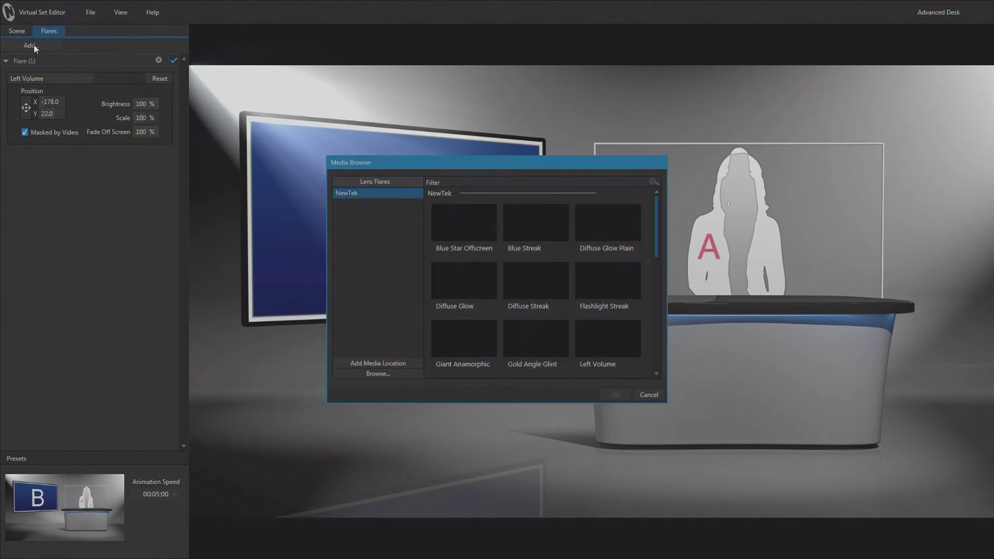
drag(658, 259, 659, 340)
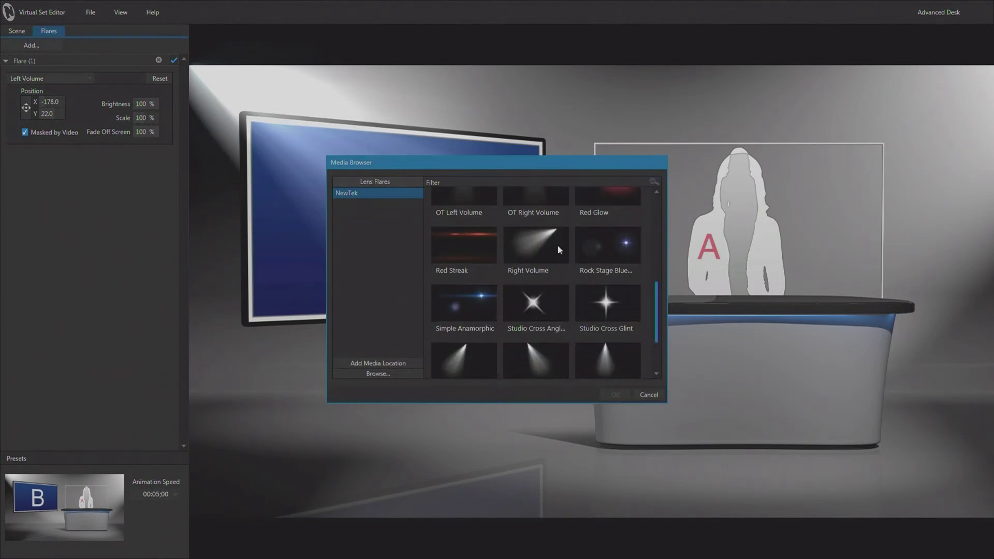
double_click(544, 239)
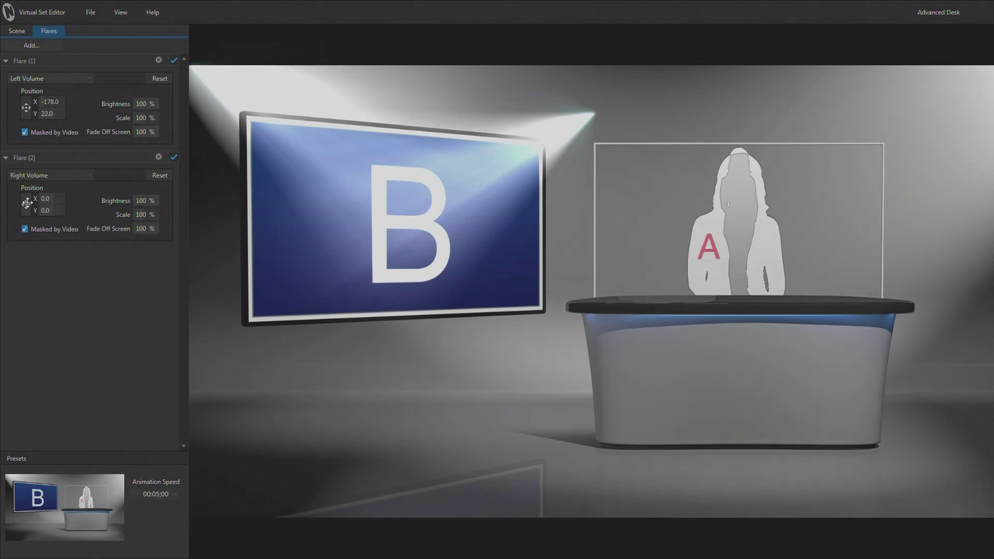
drag(27, 203, 46, 197)
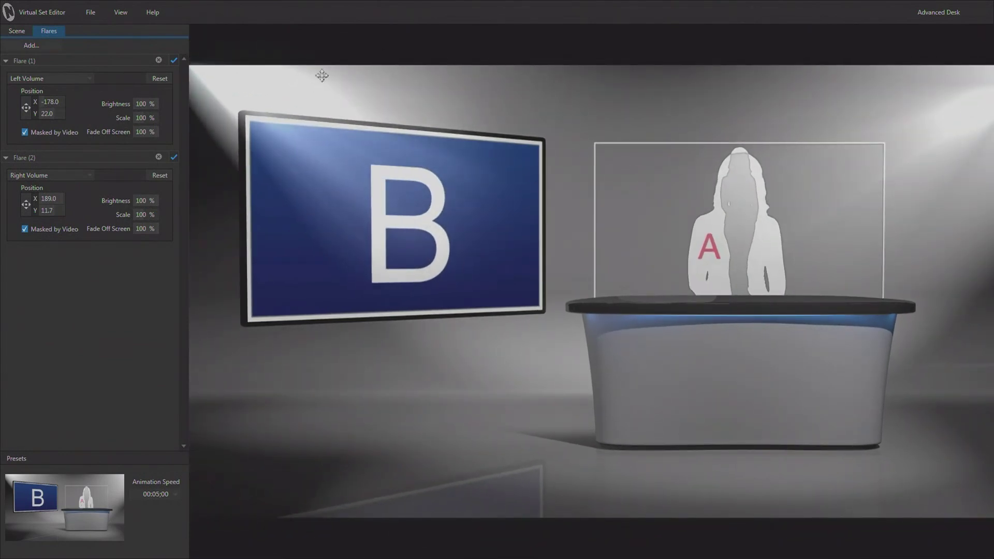
click(40, 45)
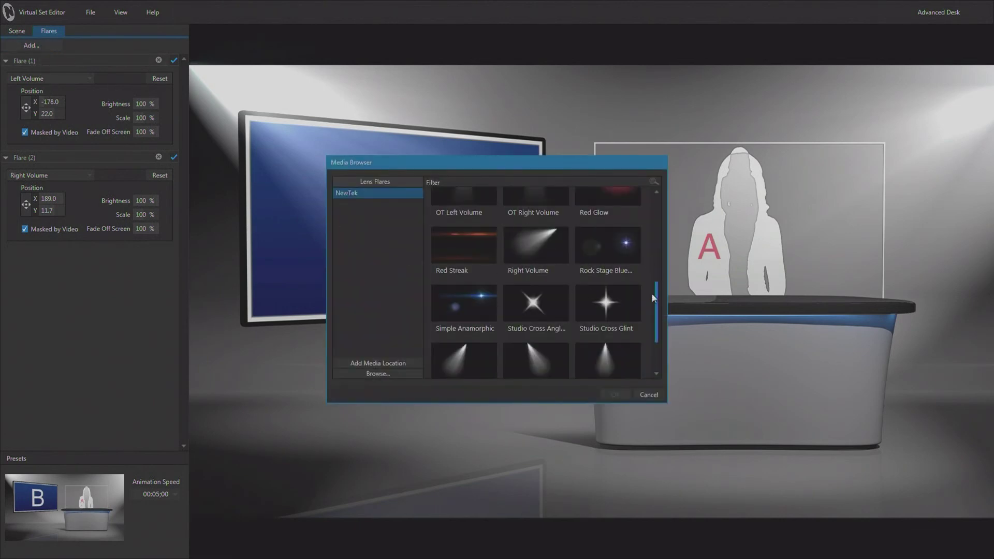
drag(657, 302, 664, 201)
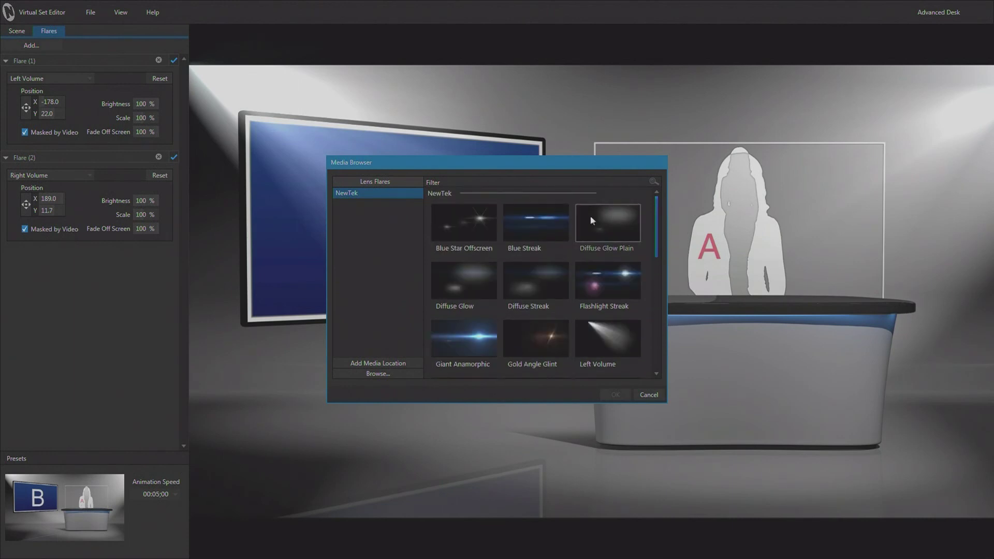
click(649, 394)
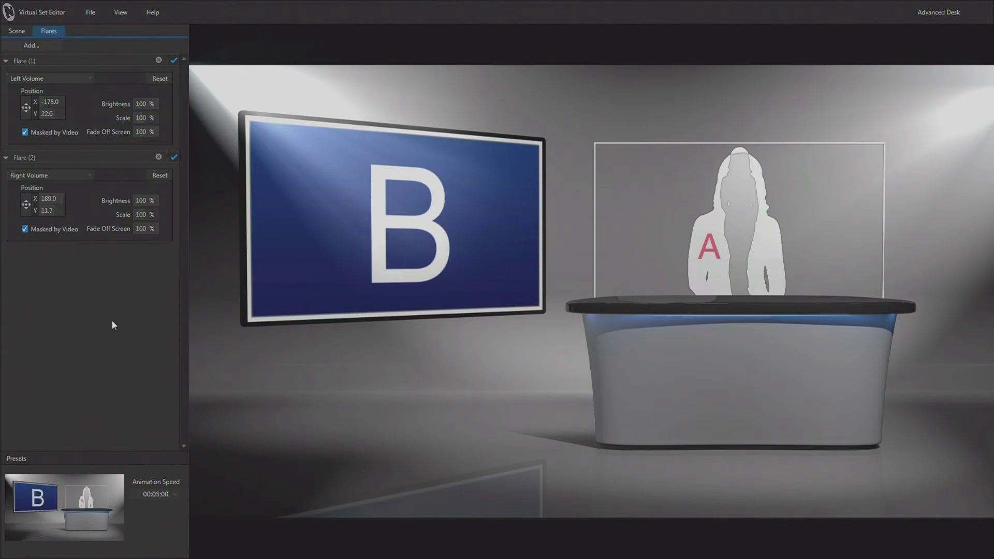